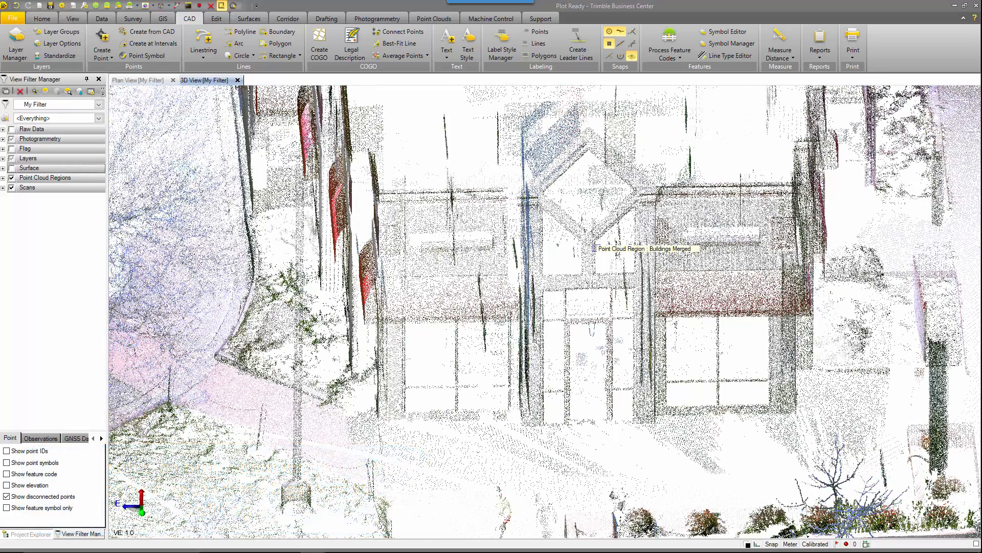
Start creating an orthophoto from the scan data with True color as the orthophoto type.
{"action": "middle_click_drag", "start_coordinate": [608, 297], "coordinate": [476, 279]}
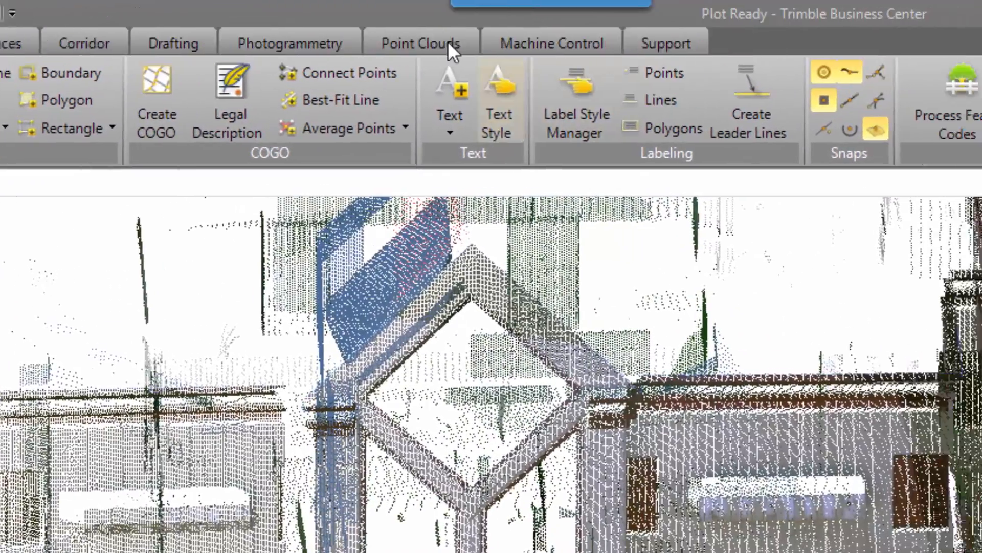
{"action": "left_click", "coordinate": [512, 43]}
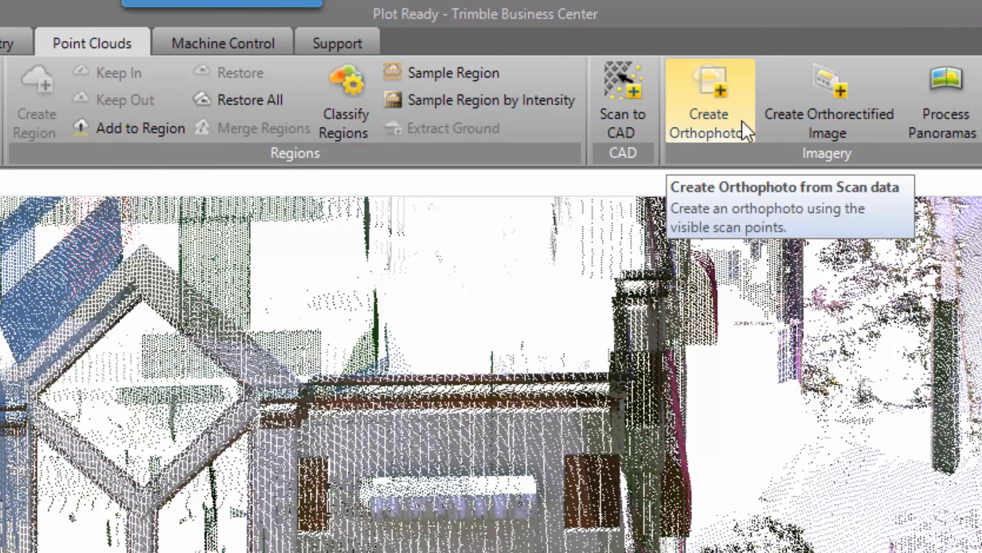
{"action": "left_click", "coordinate": [742, 119]}
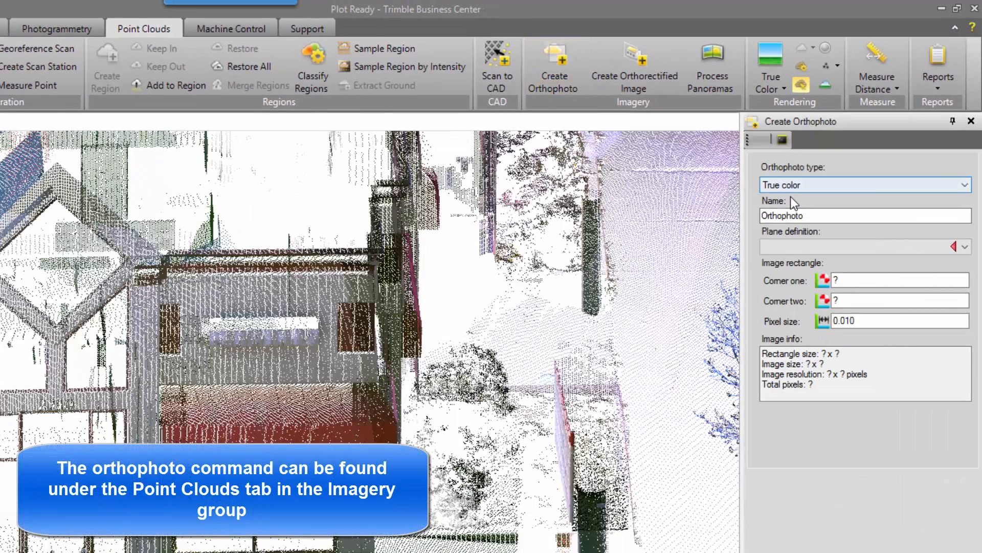
{"action": "left_click", "coordinate": [834, 187]}
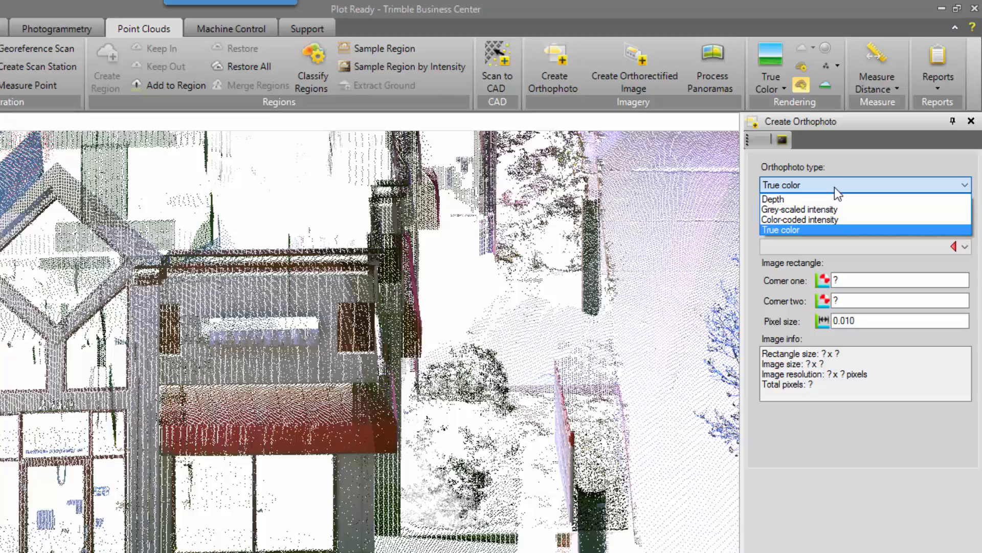
{"action": "left_click", "coordinate": [834, 186]}
Select the scan points of the building's front facade in a rectangle from above and keep only those points in view.
{"action": "middle_click_drag", "start_coordinate": [179, 374], "coordinate": [197, 392]}
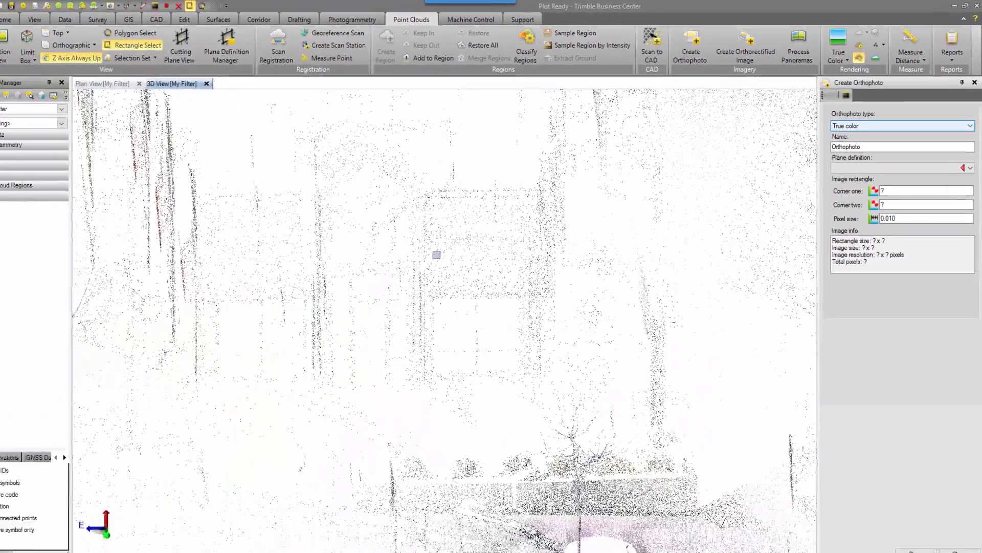
{"action": "scroll", "coordinate": [429, 259], "scroll_direction": "down", "scroll_amount": 3}
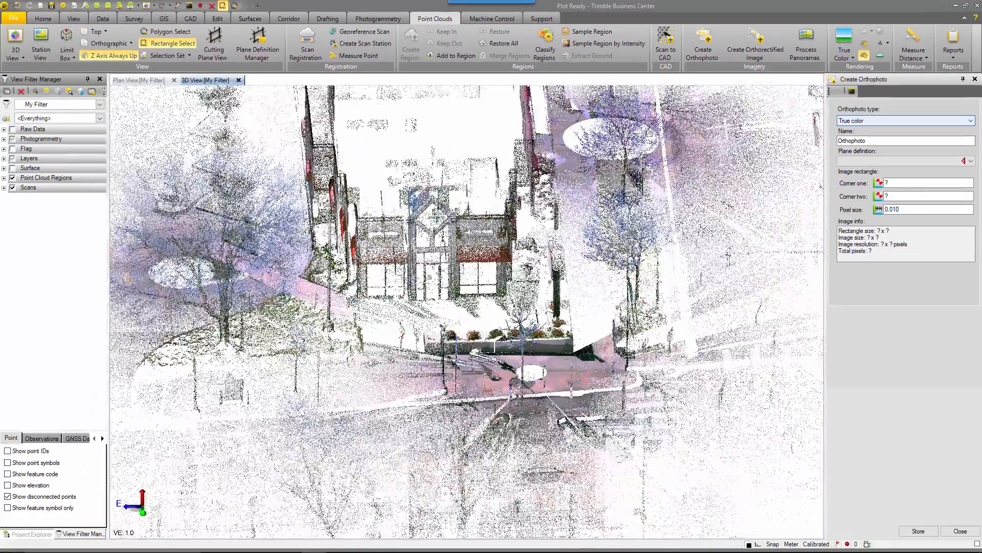
{"action": "middle_click_drag", "start_coordinate": [514, 244], "coordinate": [613, 341]}
{"action": "middle_click_drag", "start_coordinate": [443, 293], "coordinate": [457, 310]}
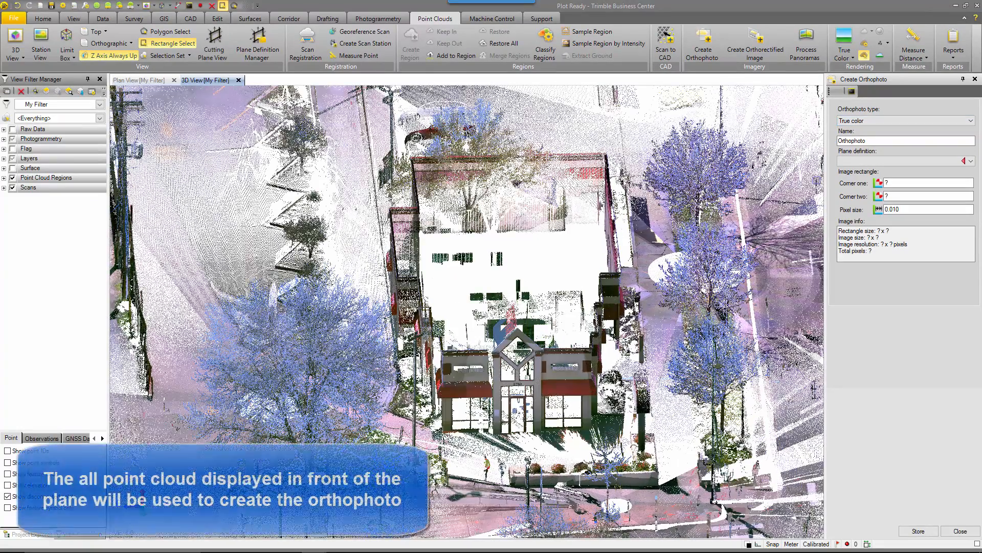
{"action": "left_click", "coordinate": [866, 257]}
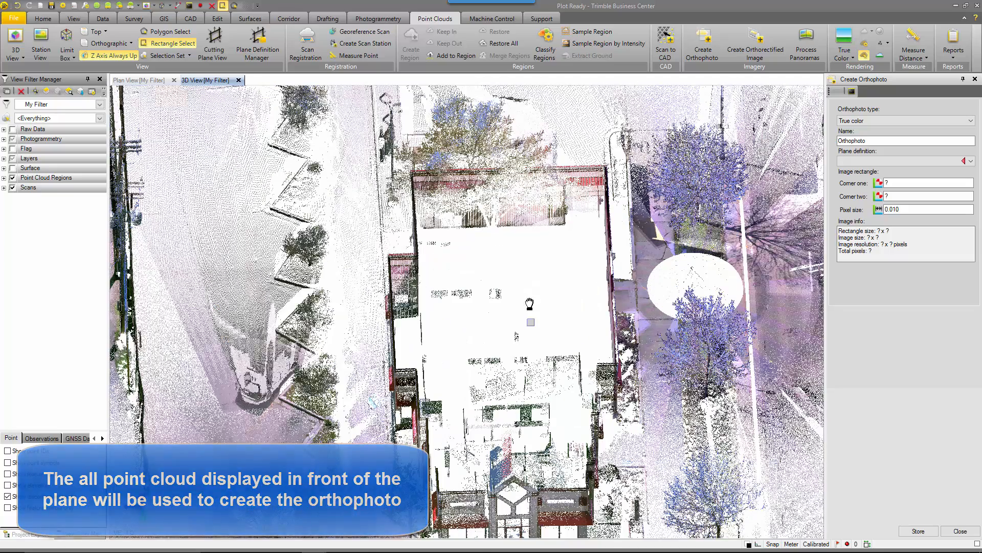
{"action": "middle_click_drag", "start_coordinate": [528, 302], "coordinate": [554, 139]}
{"action": "middle_click_drag", "start_coordinate": [498, 363], "coordinate": [500, 450], "text": "shift"}
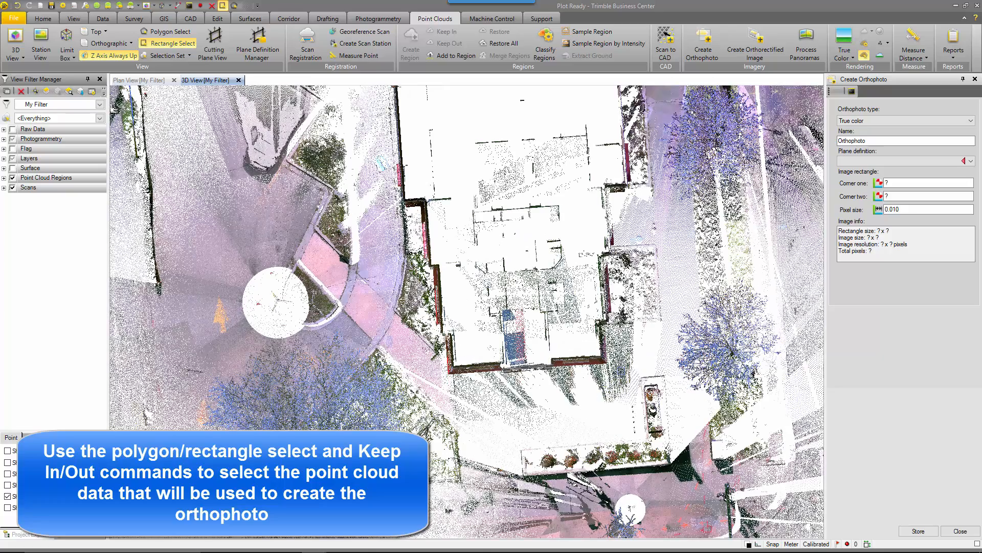
{"action": "mouse_move", "coordinate": [625, 379]}
{"action": "left_mouse_down"}
{"action": "mouse_move", "coordinate": [622, 346]}
{"action": "mouse_move", "coordinate": [590, 307]}
{"action": "mouse_move", "coordinate": [463, 335]}
{"action": "mouse_move", "coordinate": [428, 320]}
{"action": "left_mouse_up"}
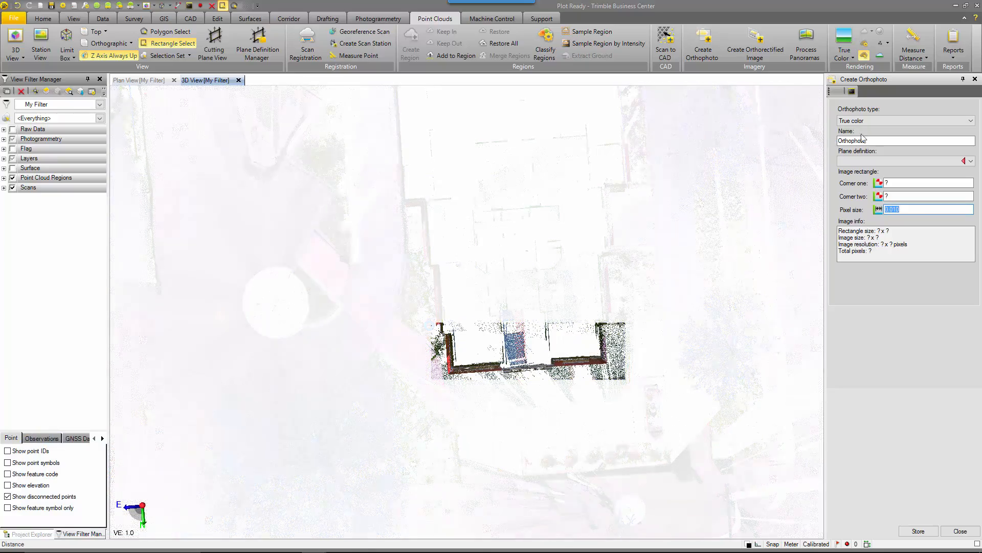
Name the orthophoto "Front of Building".
{"action": "left_click", "coordinate": [864, 139]}
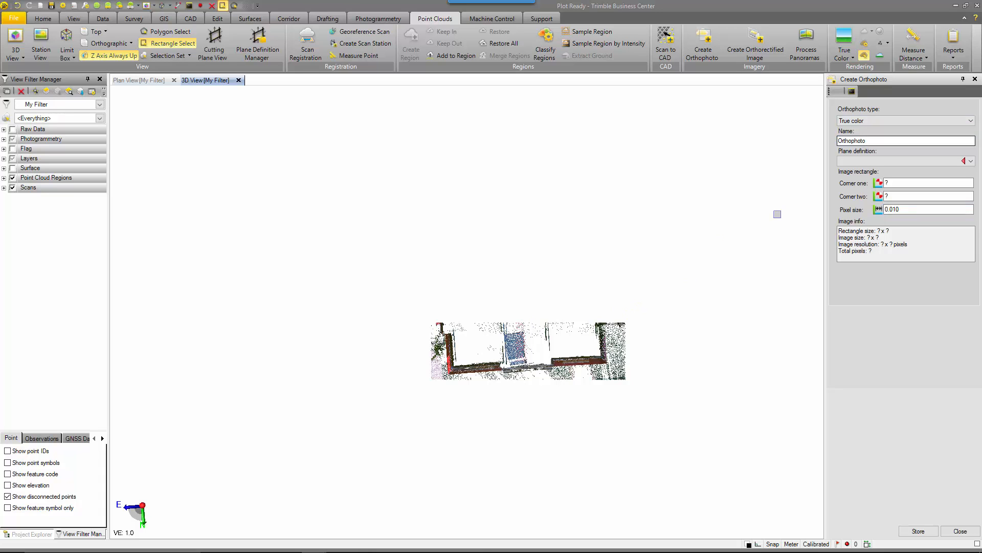
{"action": "key", "text": "BackSpace"}
{"action": "key", "text": "BackSpace"}
{"action": "key", "text": "BackSpace"}
{"action": "key", "text": "BackSpace"}
{"action": "key", "text": "BackSpace"}
{"action": "key", "text": "BackSpace"}
{"action": "key", "text": "BackSpace"}
{"action": "key", "text": "BackSpace"}
{"action": "key", "text": "BackSpace"}
{"action": "key", "text": "BackSpace"}
{"action": "type", "text": "Front of BNui"}
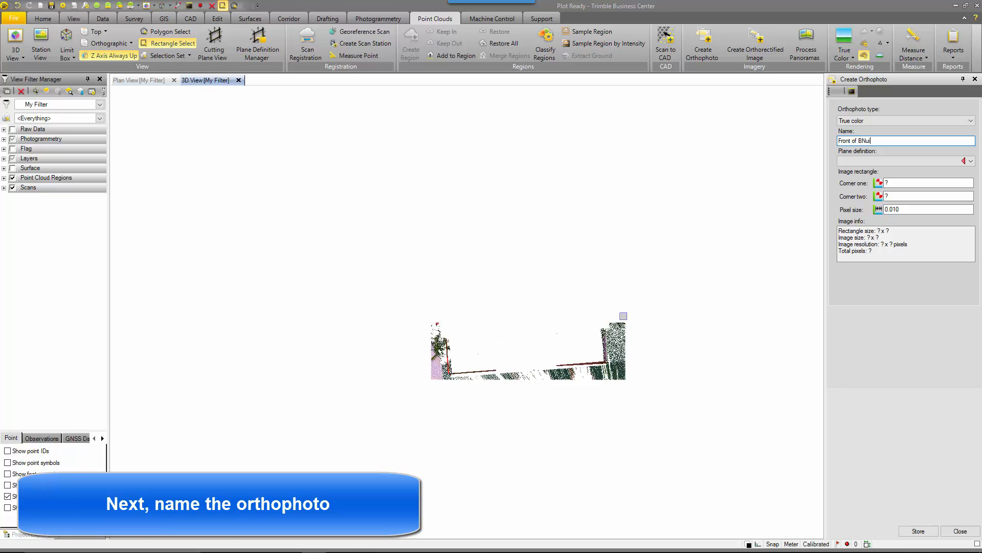
{"action": "key", "text": "BackSpace"}
{"action": "key", "text": "BackSpace"}
{"action": "key", "text": "BackSpace"}
{"action": "type", "text": "uildin"}
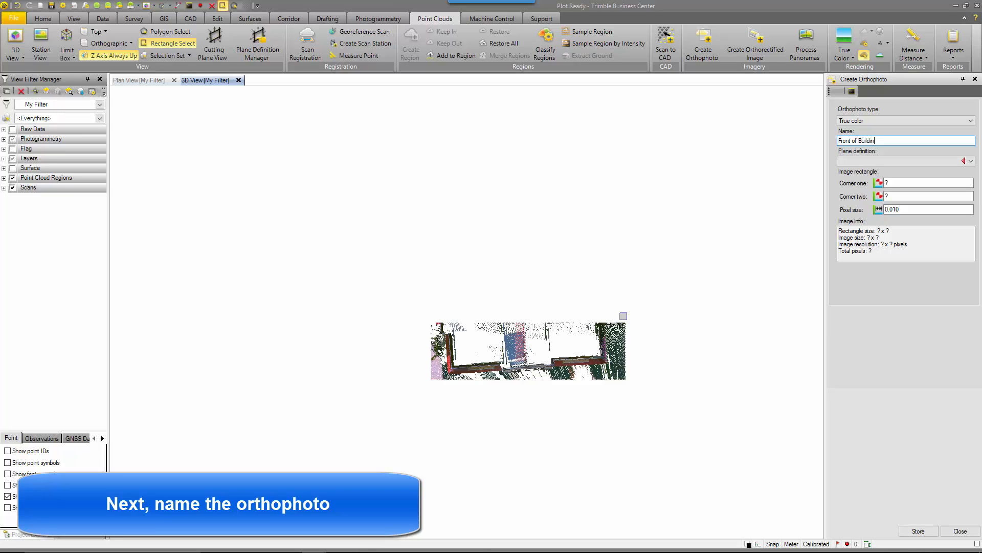
{"action": "type", "text": "g"}
Create a new plane definition for the orthophoto and name it "Front of Building".
{"action": "left_click_drag", "start_coordinate": [526, 344], "coordinate": [527, 275]}
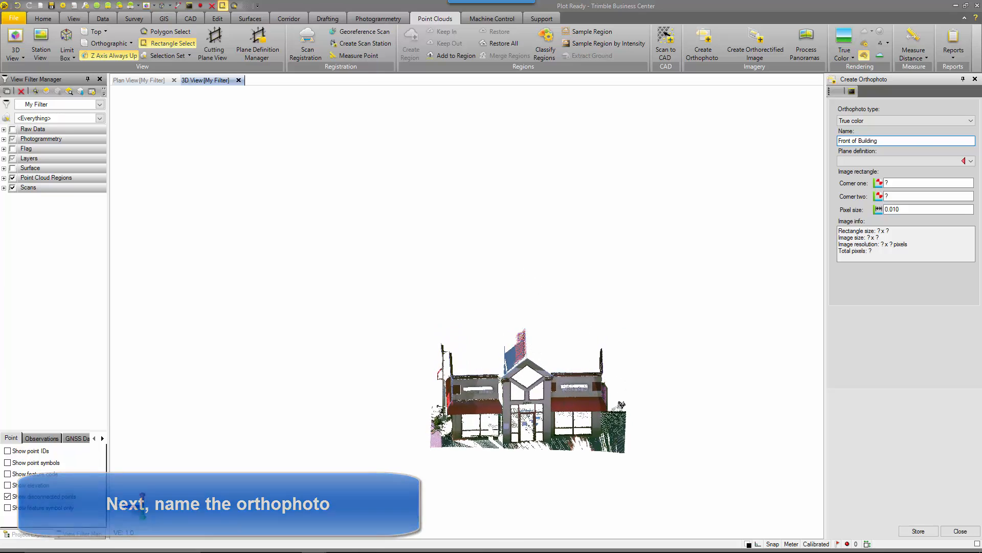
{"action": "left_click", "coordinate": [971, 162]}
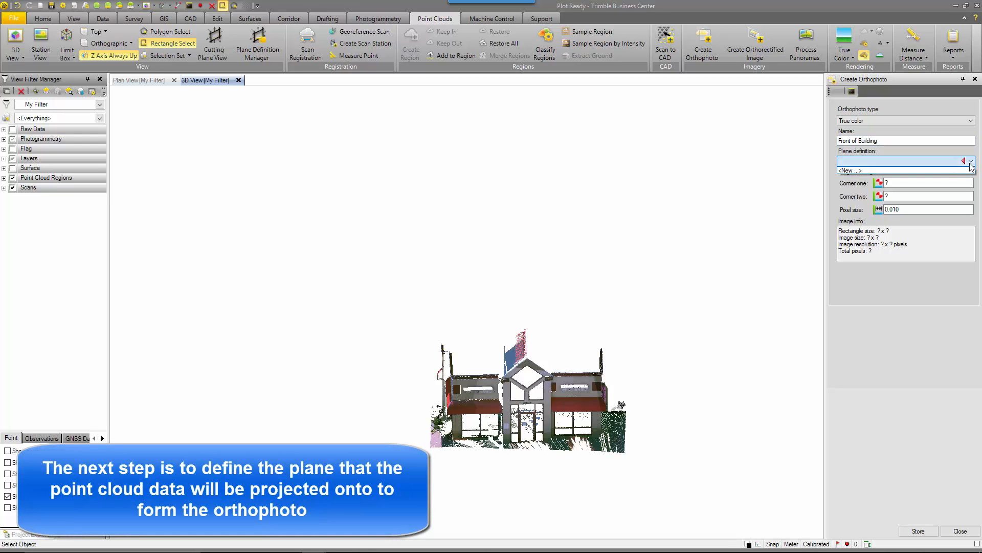
{"action": "left_click", "coordinate": [873, 171]}
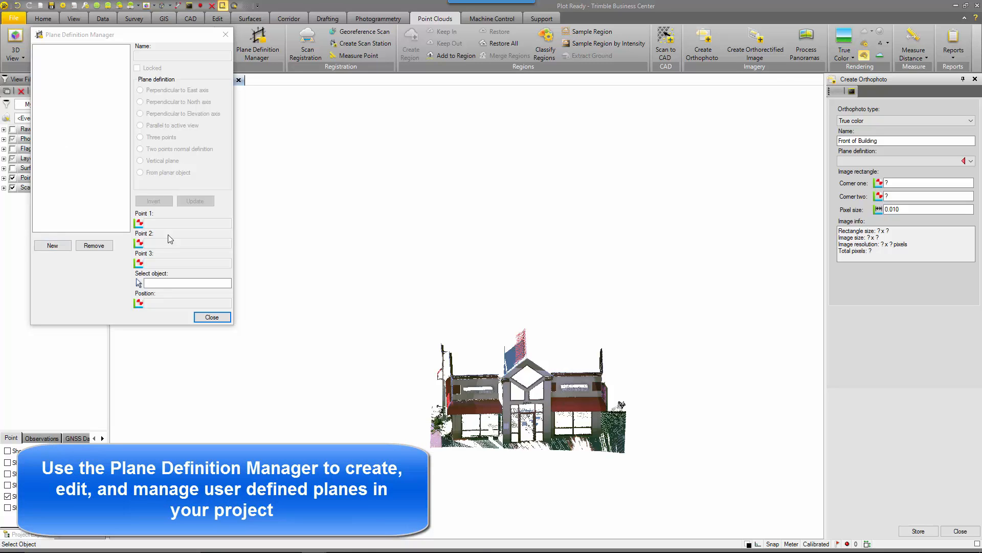
{"action": "left_click", "coordinate": [49, 246]}
{"action": "left_click", "coordinate": [180, 57]}
{"action": "left_click_drag", "start_coordinate": [191, 56], "coordinate": [122, 63]}
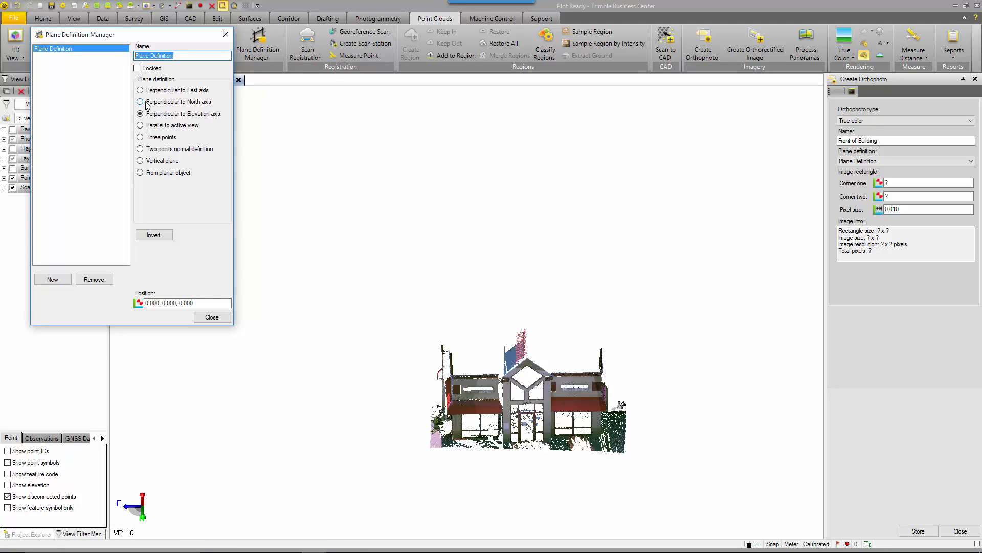
{"action": "type", "text": "FGr"}
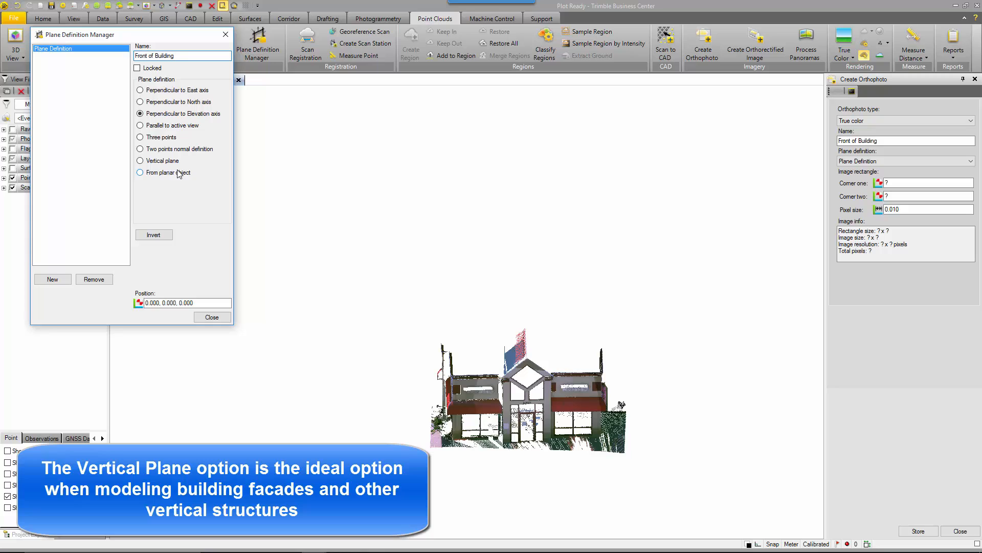
Define it as a vertical plane through two points slightly behind the two front corners of the building.
{"action": "left_click", "coordinate": [163, 161]}
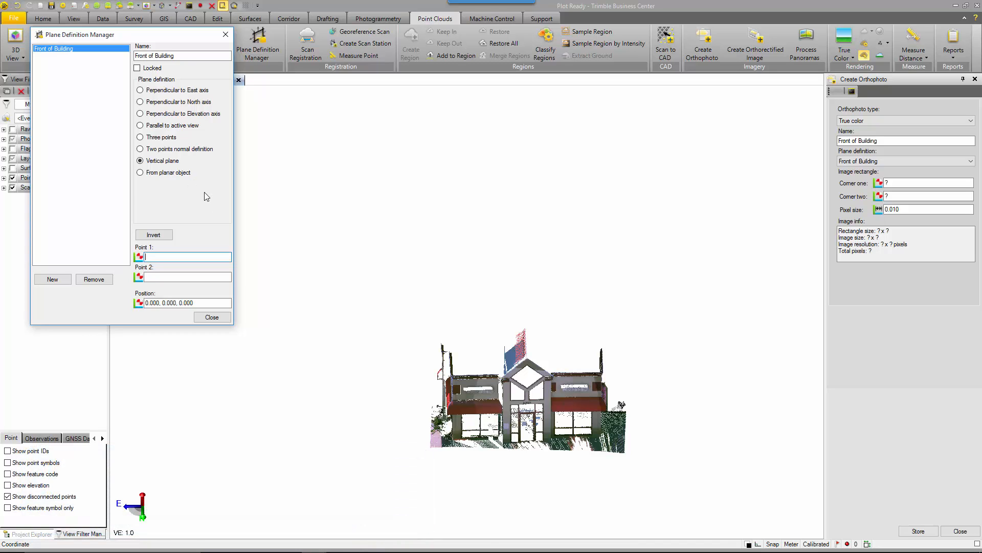
{"action": "scroll", "coordinate": [470, 380], "scroll_direction": "up", "scroll_amount": 5}
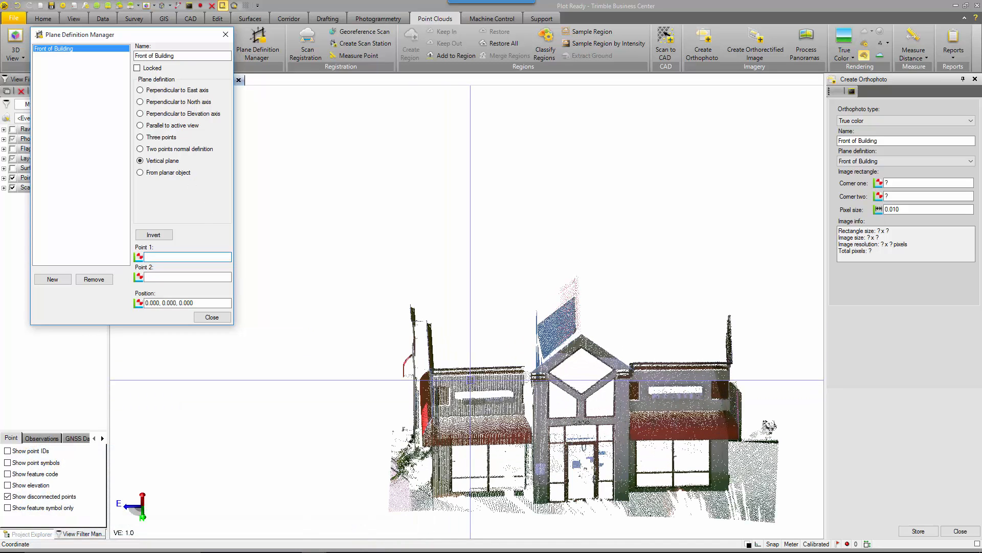
{"action": "middle_click_drag", "start_coordinate": [435, 381], "coordinate": [416, 425], "text": "shift"}
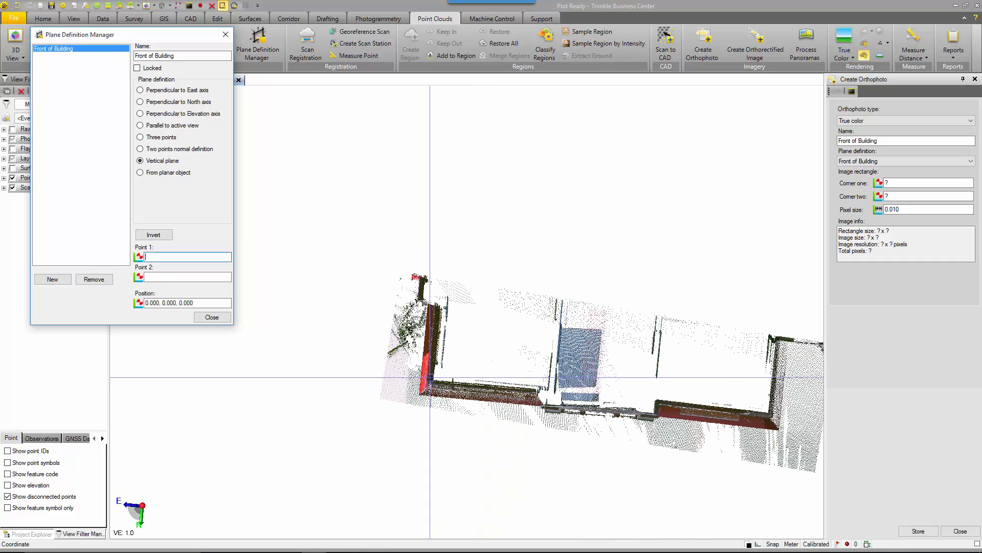
{"action": "left_click", "coordinate": [428, 373]}
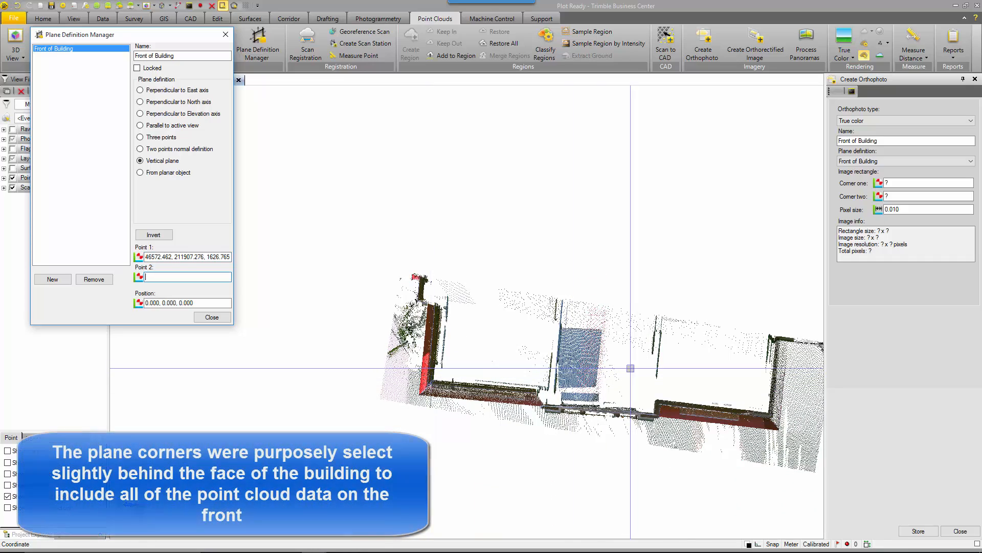
{"action": "left_click", "coordinate": [770, 406]}
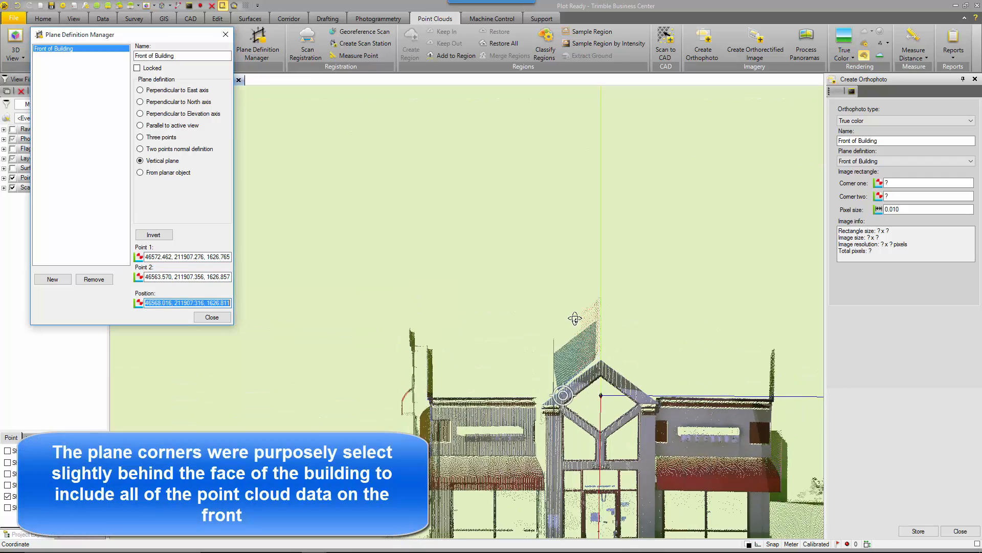
Place the plane's origin at the lower-left corner of the facade and close the Plane Definition Manager.
{"action": "left_click_drag", "start_coordinate": [592, 335], "coordinate": [586, 373]}
{"action": "scroll", "coordinate": [635, 338], "scroll_direction": "down", "scroll_amount": 5}
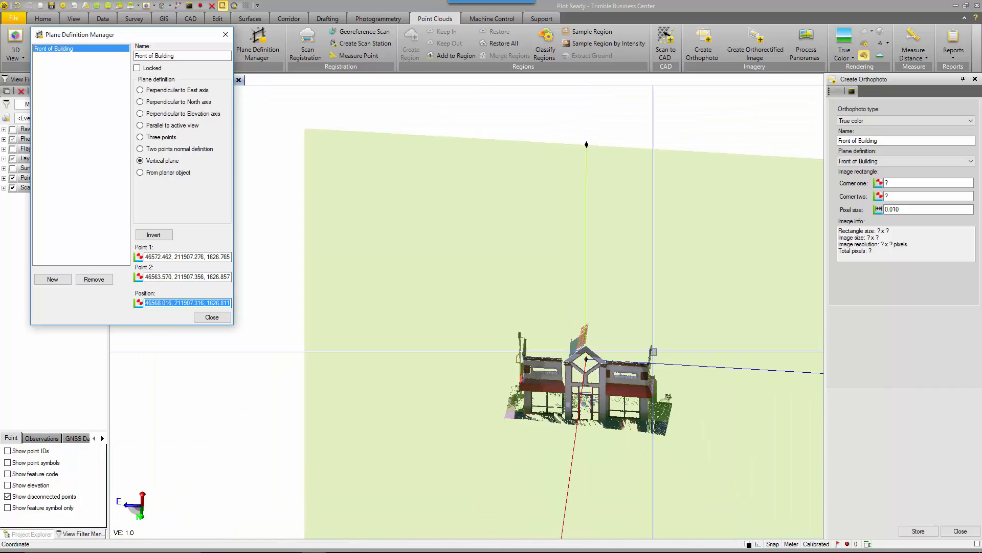
{"action": "middle_click_drag", "start_coordinate": [635, 338], "coordinate": [501, 307]}
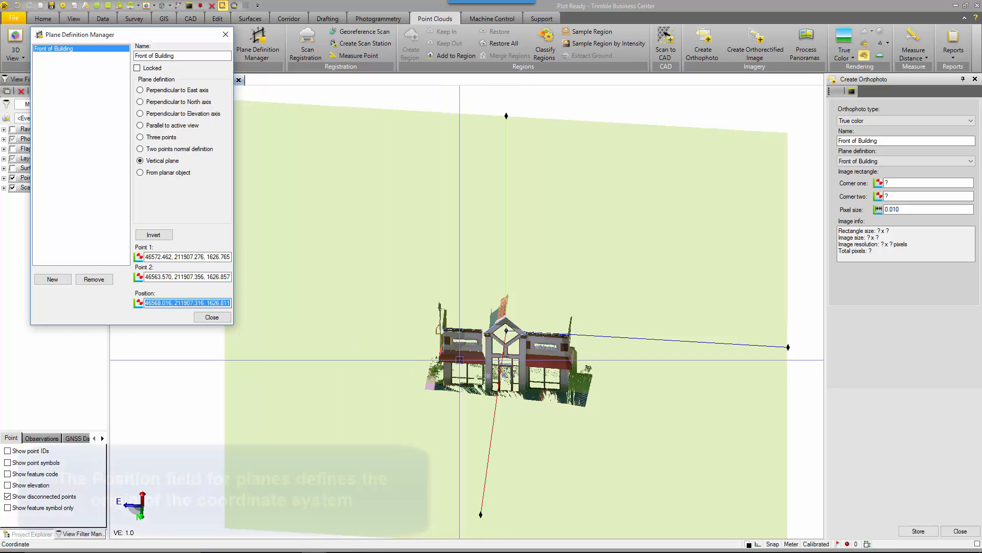
{"action": "scroll", "coordinate": [464, 366], "scroll_direction": "up", "scroll_amount": 4}
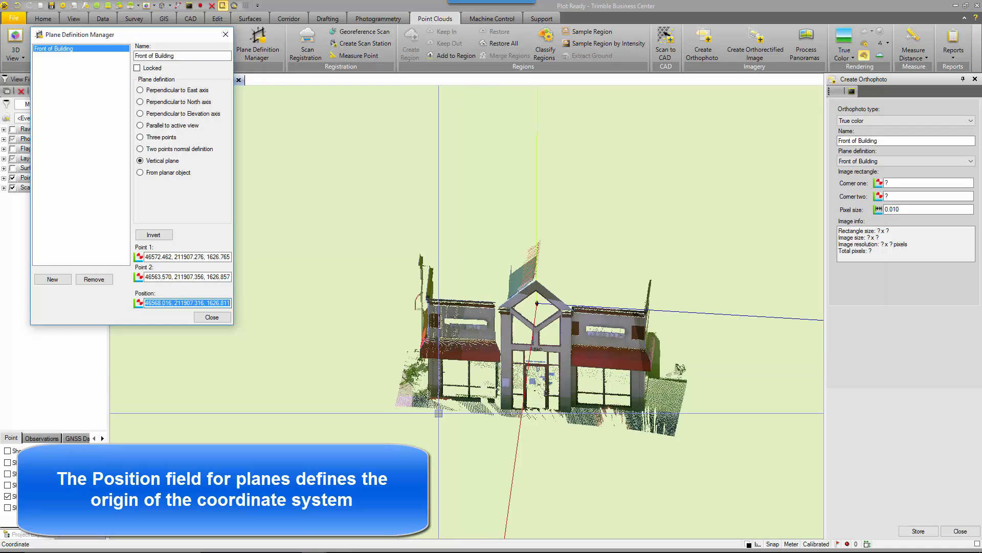
{"action": "scroll", "coordinate": [429, 398], "scroll_direction": "up", "scroll_amount": 3}
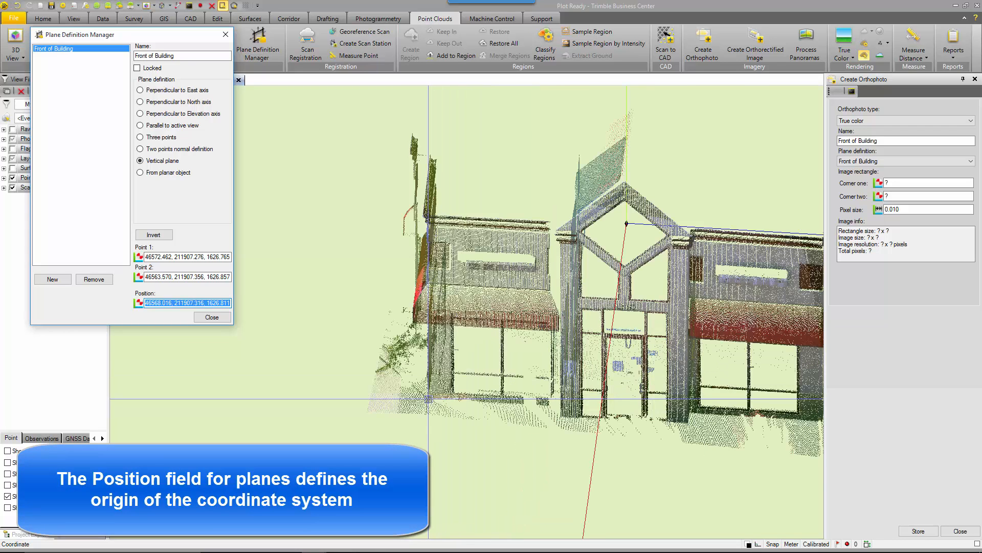
{"action": "scroll", "coordinate": [429, 399], "scroll_direction": "up", "scroll_amount": 3}
{"action": "left_click", "coordinate": [428, 394]}
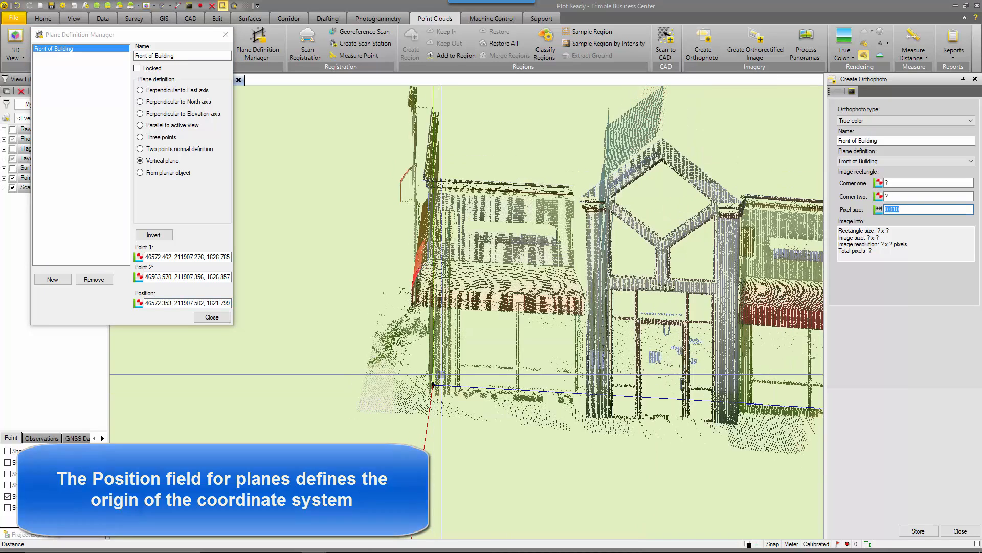
{"action": "scroll", "coordinate": [442, 374], "scroll_direction": "down", "scroll_amount": 1}
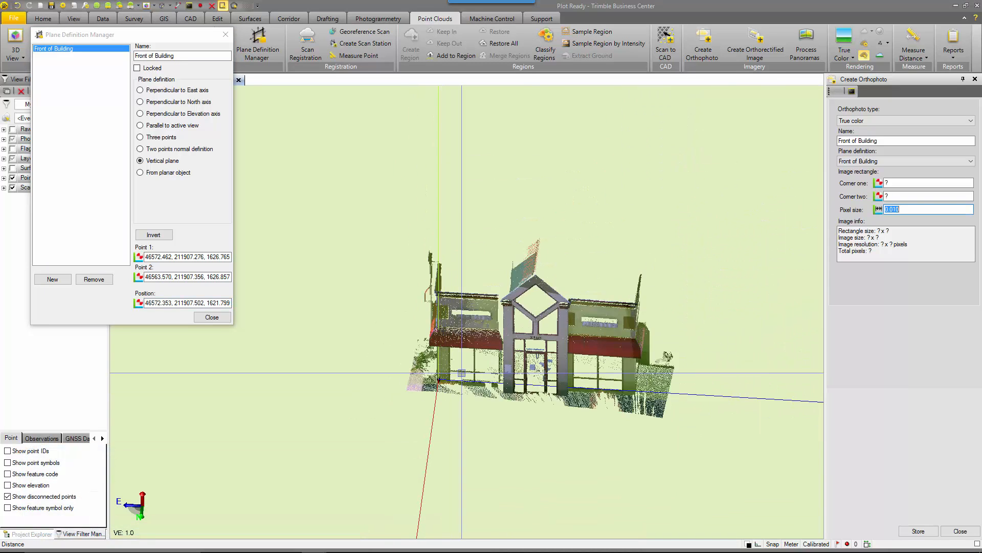
{"action": "left_click", "coordinate": [211, 317]}
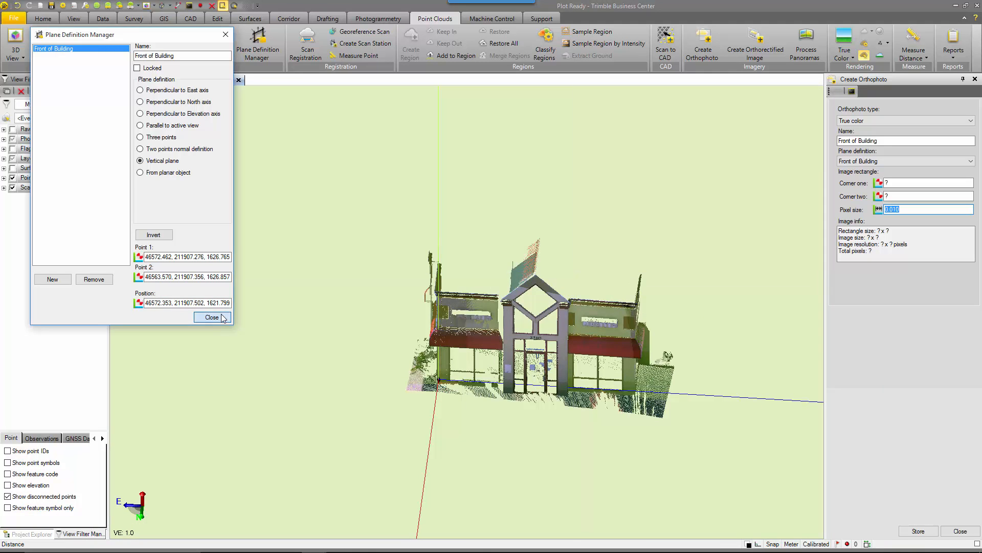
{"action": "left_click", "coordinate": [223, 317]}
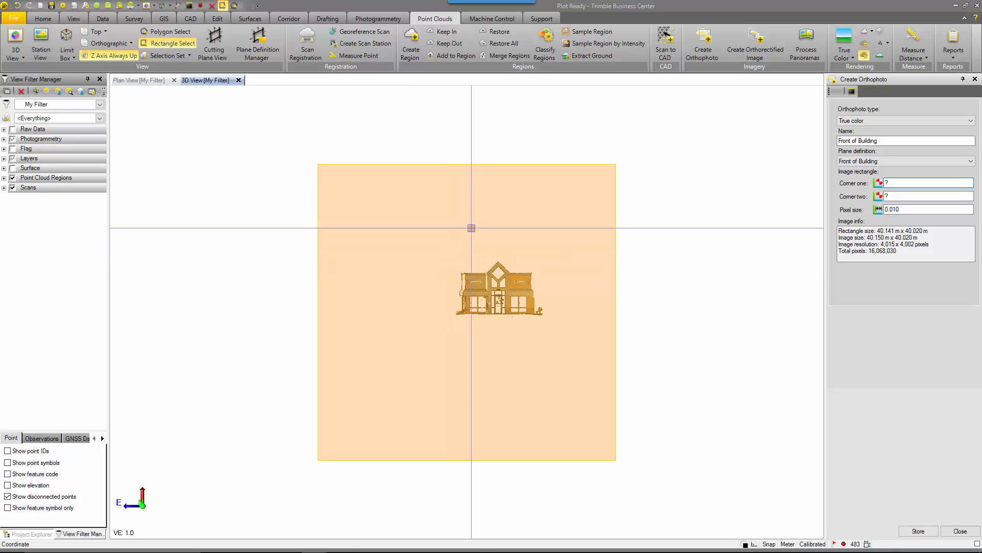
Define the image rectangle around the building front with two opposite corners, about 10.46 m by 7.33 m.
{"action": "scroll", "coordinate": [457, 271], "scroll_direction": "up", "scroll_amount": 4}
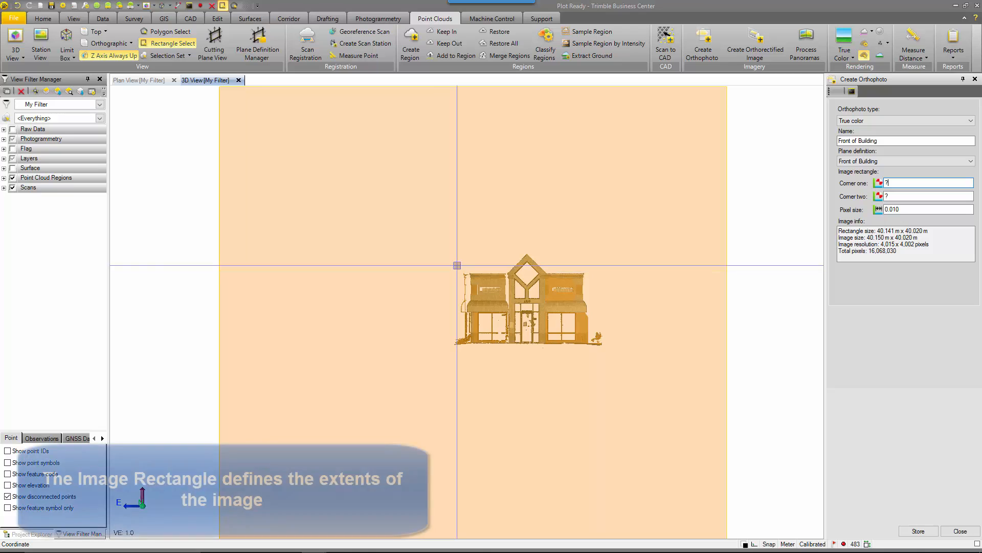
{"action": "scroll", "coordinate": [457, 269], "scroll_direction": "up", "scroll_amount": 3}
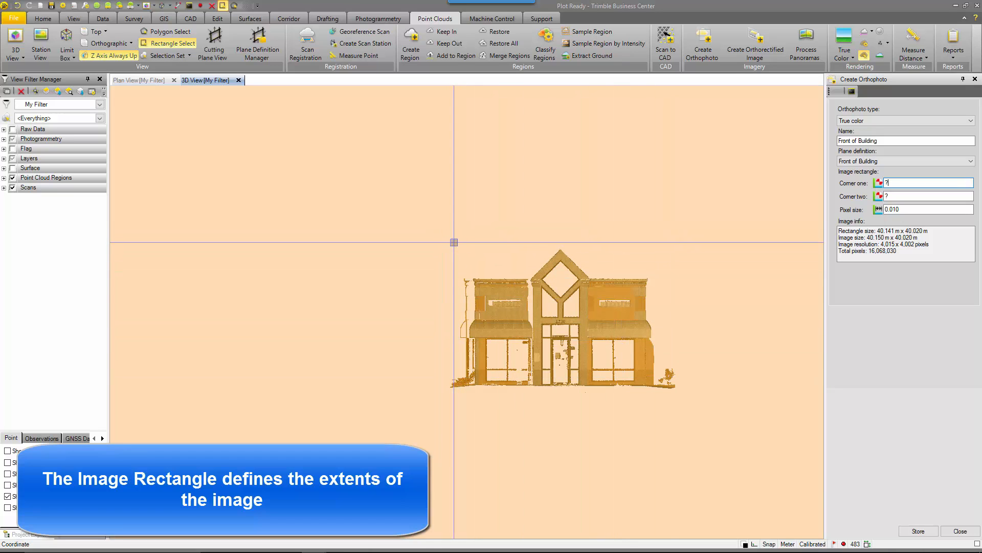
{"action": "left_click", "coordinate": [455, 245]}
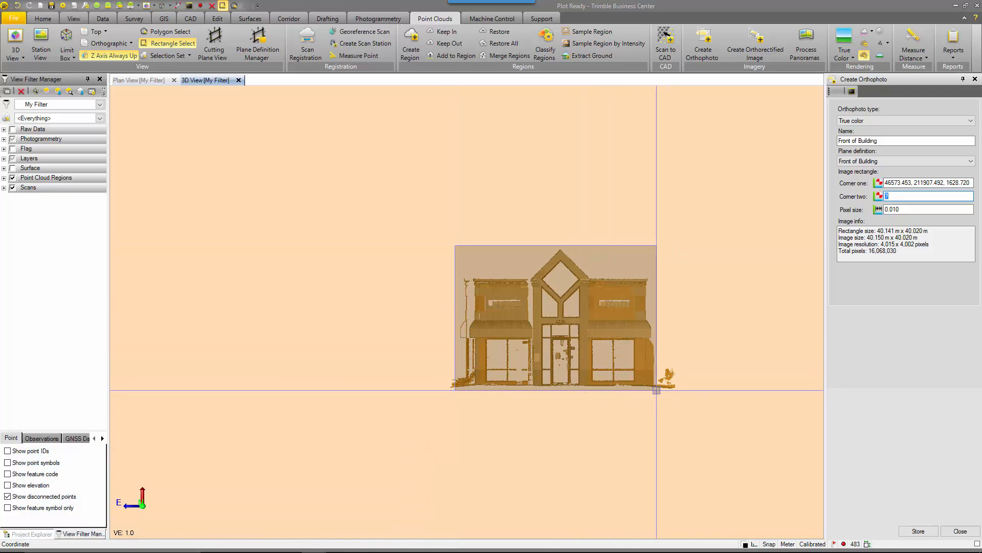
{"action": "left_click", "coordinate": [656, 388]}
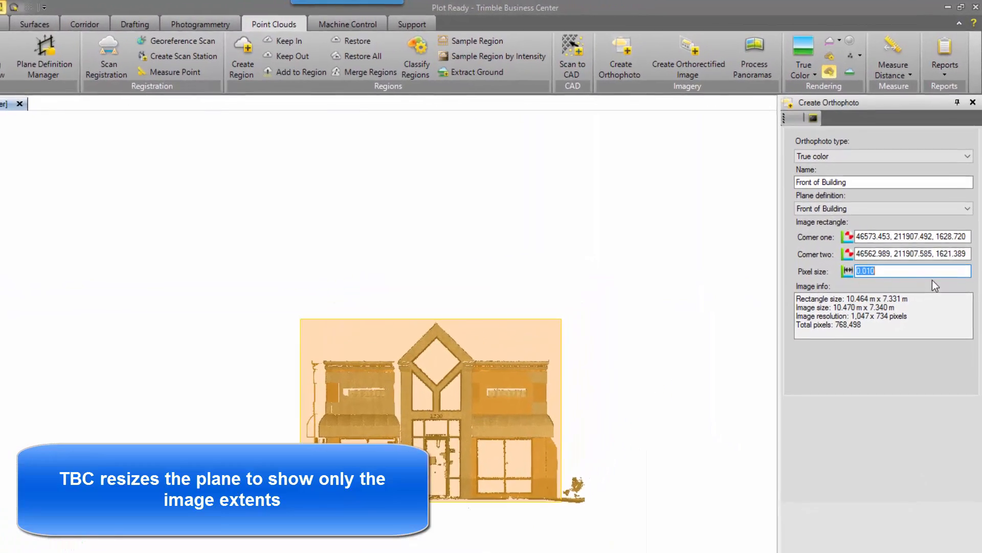
Set the orthophoto's pixel size to 0.02 m.
{"action": "left_click", "coordinate": [909, 269]}
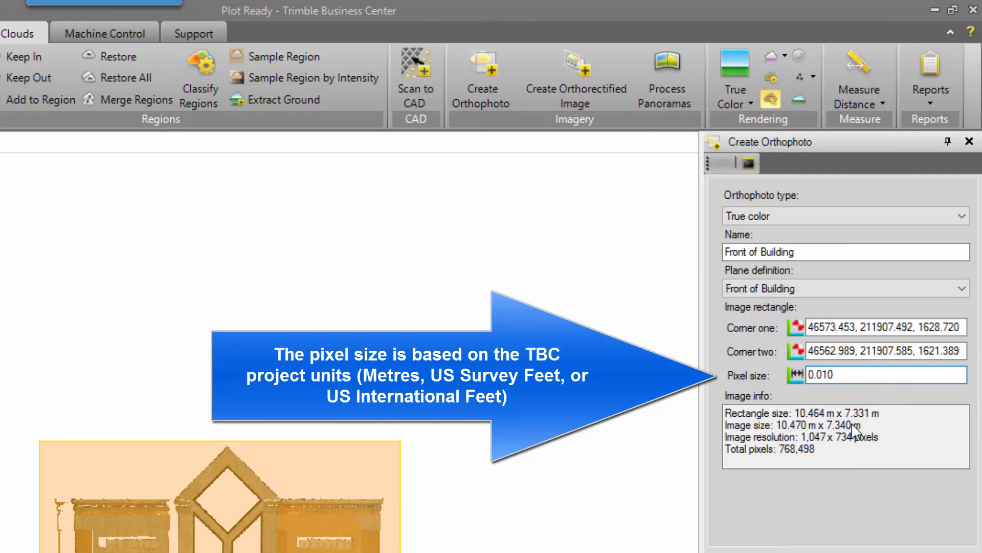
{"action": "left_click_drag", "start_coordinate": [846, 377], "coordinate": [824, 386]}
{"action": "type", "text": "2"}
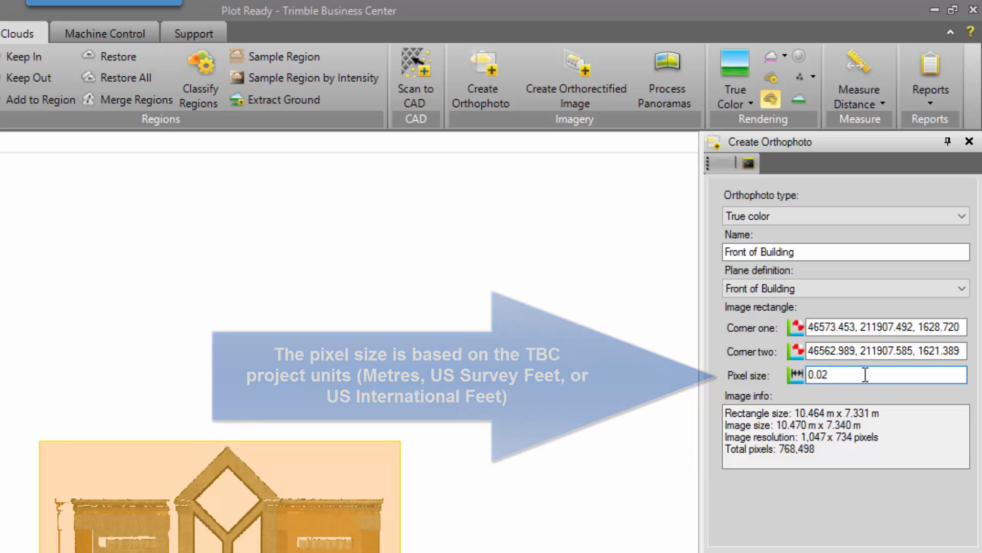
{"action": "left_click", "coordinate": [896, 353]}
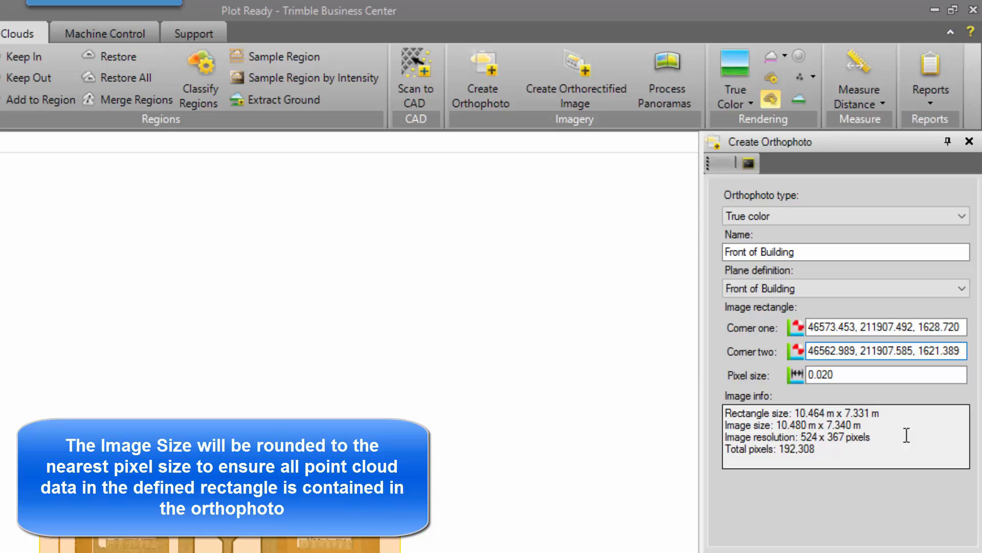
Set the orthophoto's pixel size to 0.01 m, store the orthophoto and close the command.
{"action": "left_click_drag", "start_coordinate": [822, 375], "coordinate": [859, 374]}
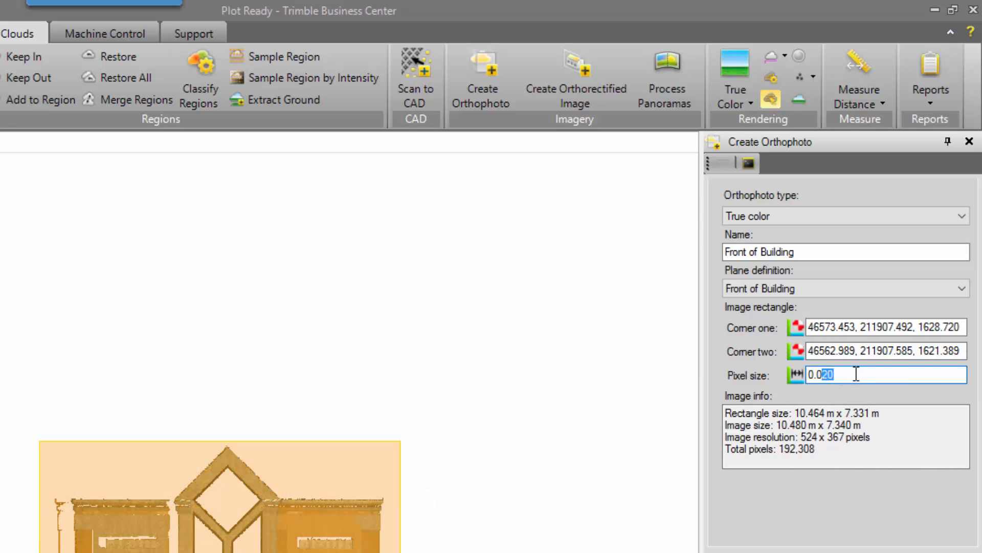
{"action": "double_click", "coordinate": [826, 379]}
{"action": "type", "text": "0.0"}
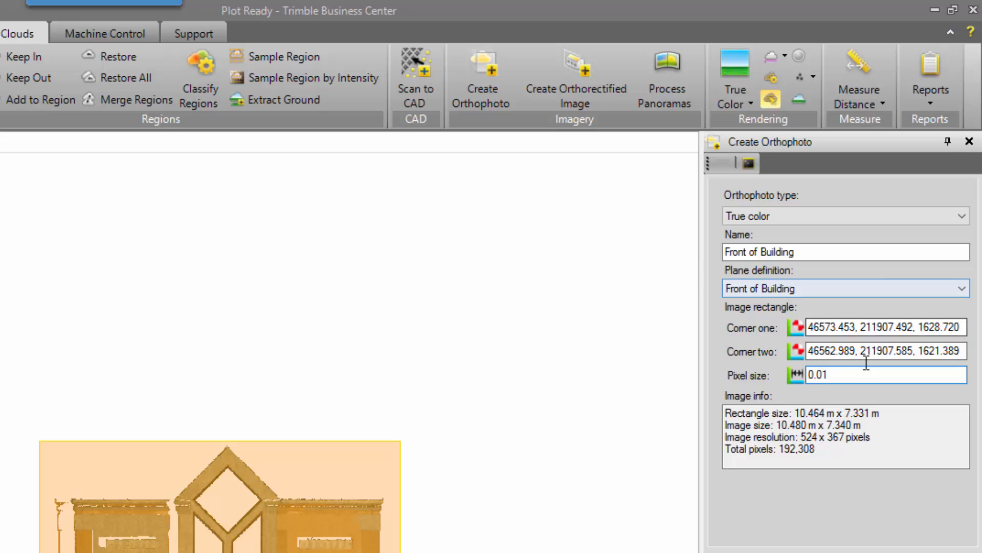
{"action": "left_click", "coordinate": [882, 414]}
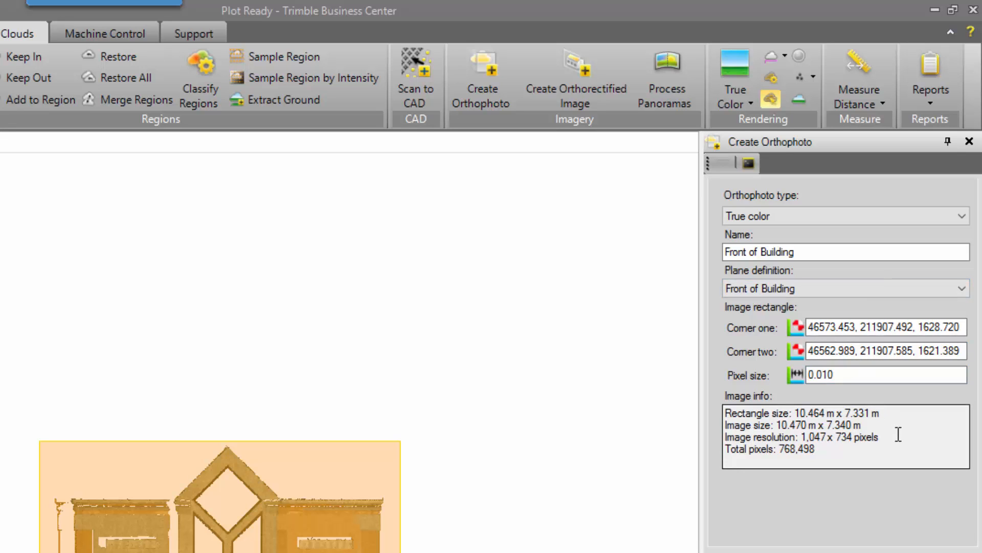
{"action": "double_click", "coordinate": [783, 450]}
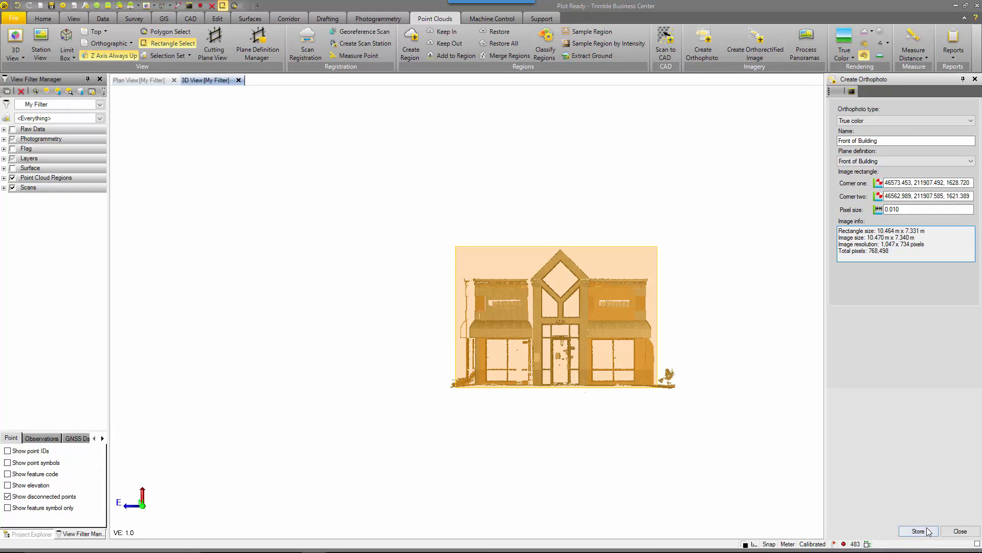
{"action": "left_click", "coordinate": [924, 531]}
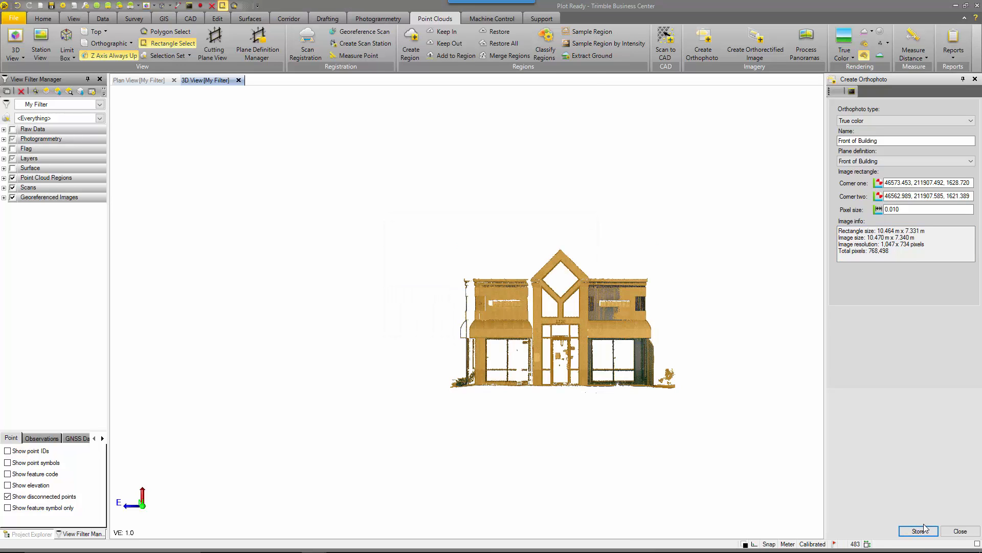
{"action": "left_click", "coordinate": [960, 530]}
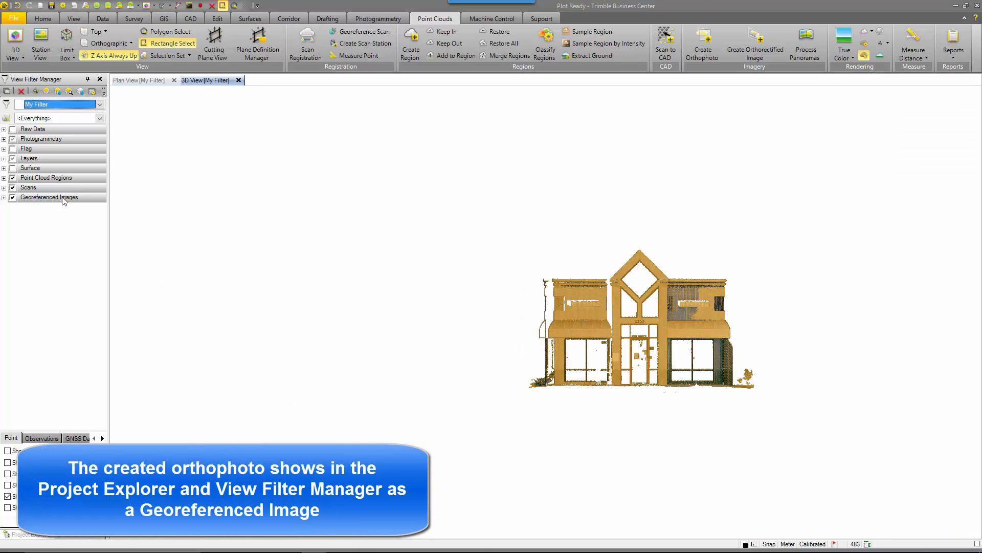
Hide the point cloud regions to view the orthophoto in 3D, and open a Cutting Plane View on the Front of Building plane.
{"action": "left_click", "coordinate": [4, 198]}
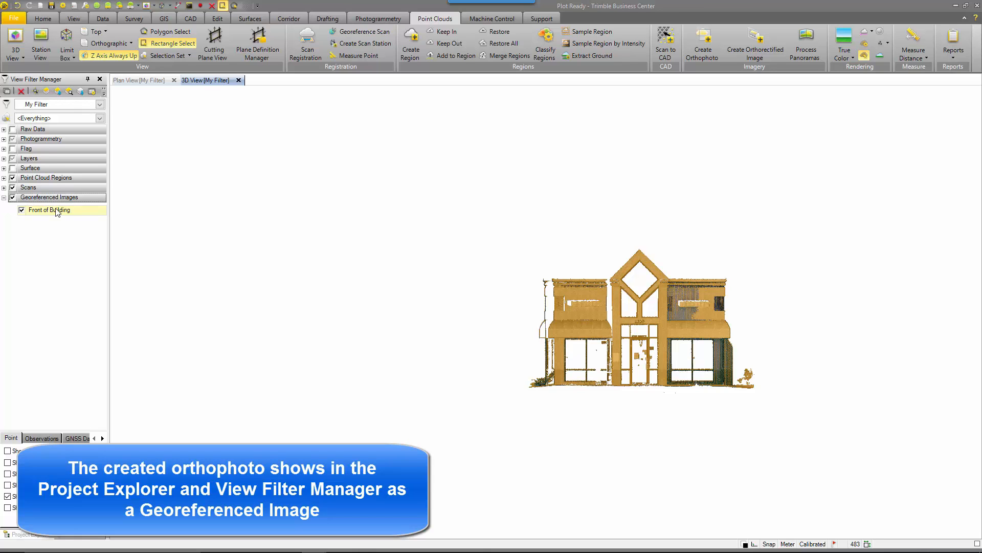
{"action": "left_click", "coordinate": [13, 178]}
{"action": "scroll", "coordinate": [653, 337], "scroll_direction": "up", "scroll_amount": 2}
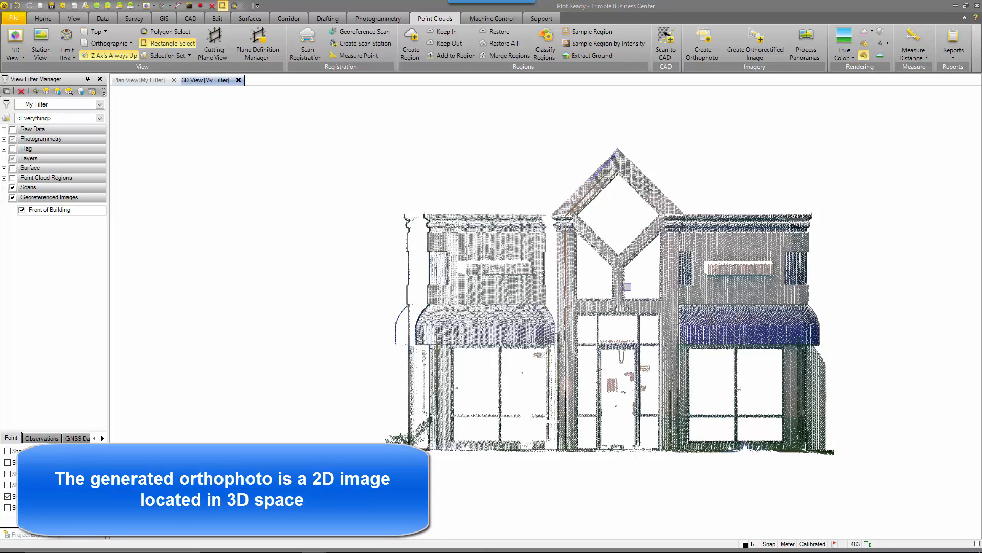
{"action": "mouse_move", "coordinate": [513, 277]}
{"action": "left_mouse_down"}
{"action": "mouse_move", "coordinate": [681, 301]}
{"action": "mouse_move", "coordinate": [686, 281]}
{"action": "mouse_move", "coordinate": [662, 265]}
{"action": "mouse_move", "coordinate": [635, 282]}
{"action": "left_mouse_up"}
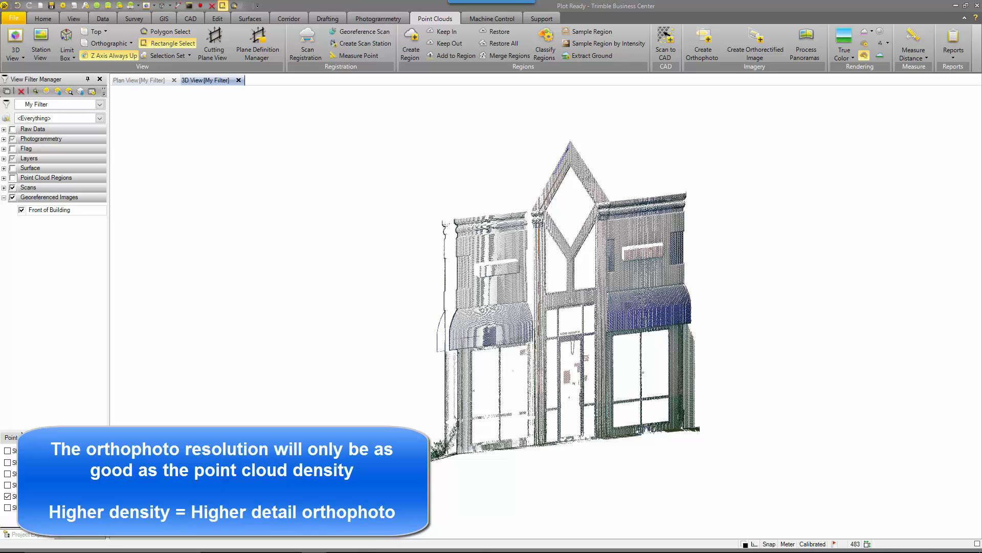
{"action": "left_click_drag", "start_coordinate": [432, 272], "coordinate": [432, 271]}
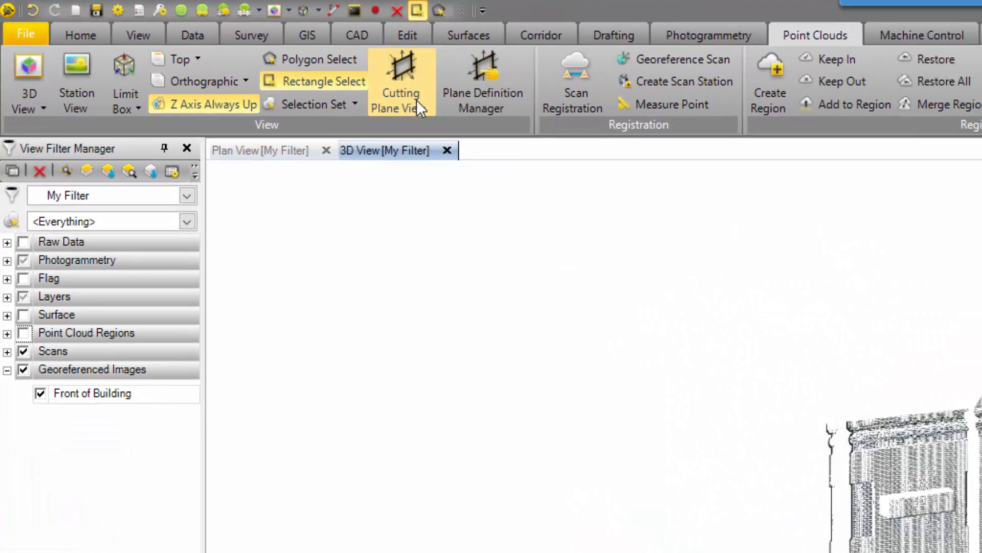
{"action": "left_click", "coordinate": [450, 108]}
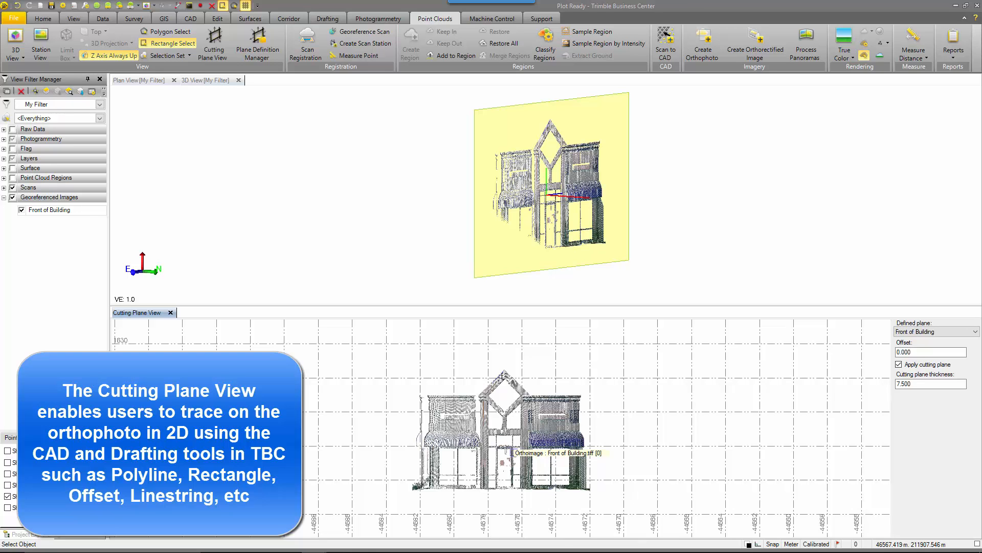
Start a polyline named "Window" on the Building Facade layer, with its points specified individually.
{"action": "left_click", "coordinate": [191, 19]}
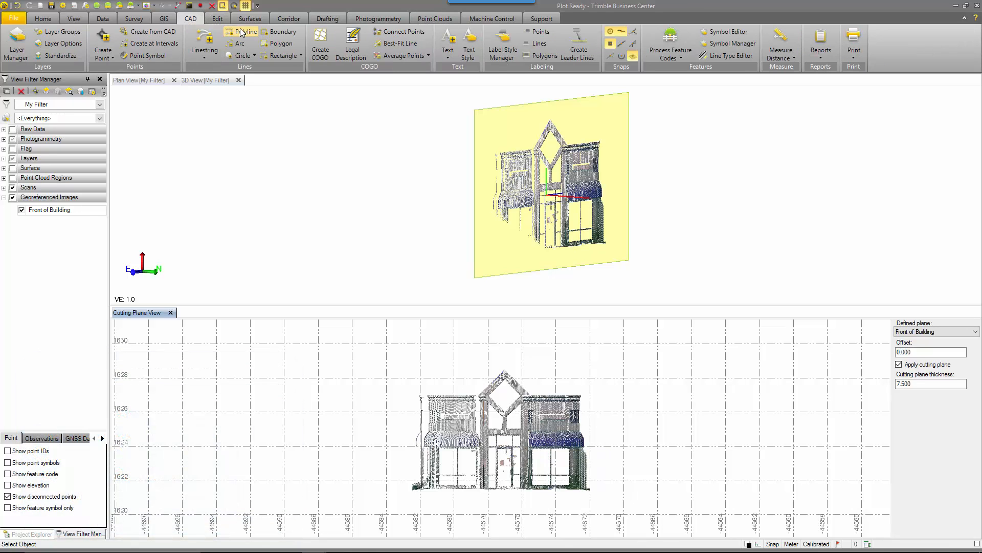
{"action": "left_click", "coordinate": [242, 32]}
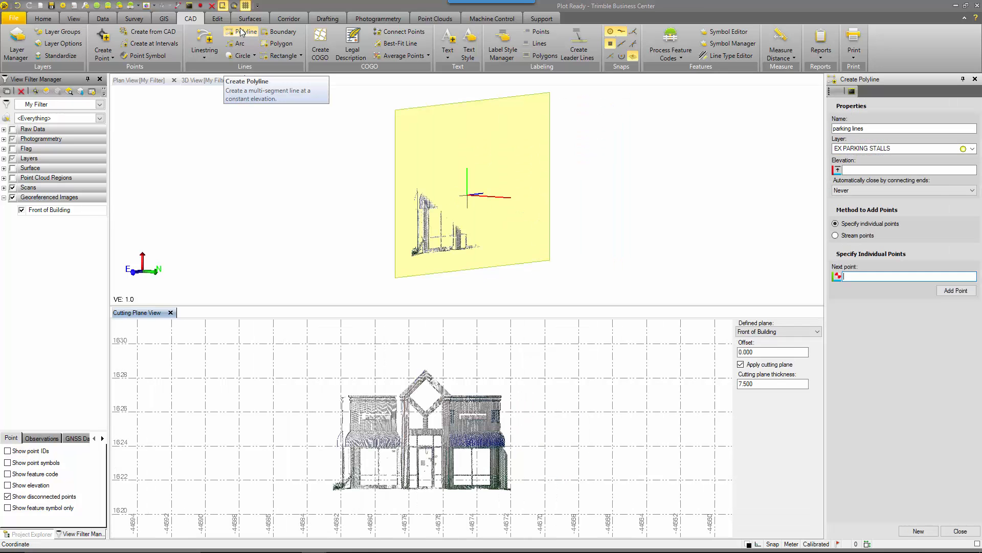
{"action": "left_click", "coordinate": [872, 129]}
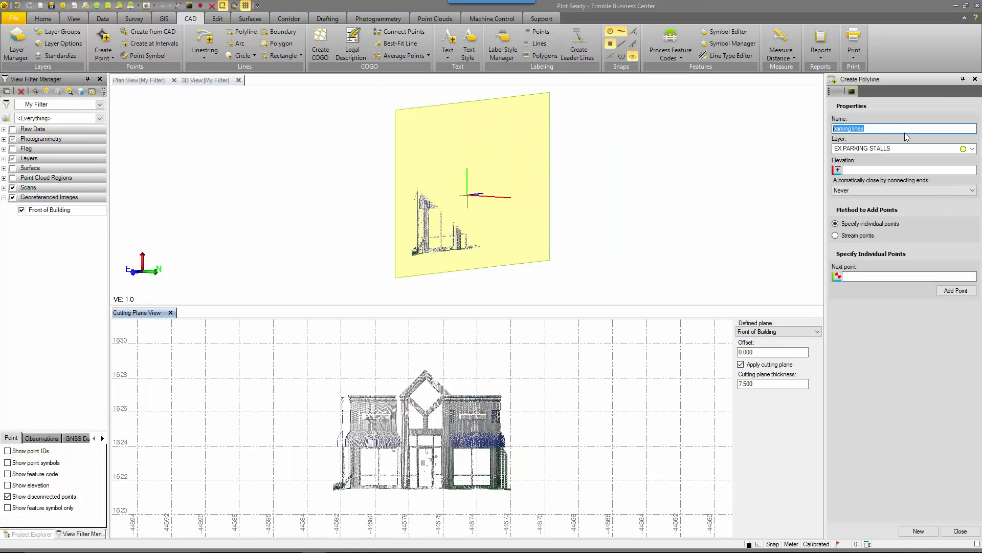
{"action": "type", "text": "Window"}
{"action": "left_click", "coordinate": [944, 149]}
{"action": "key", "text": "b"}
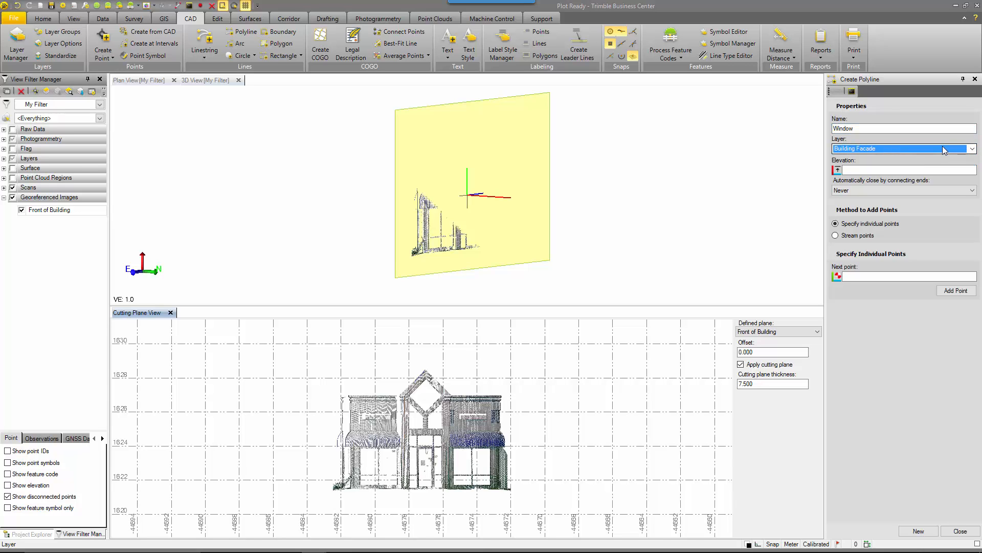
{"action": "key", "text": "Tab"}
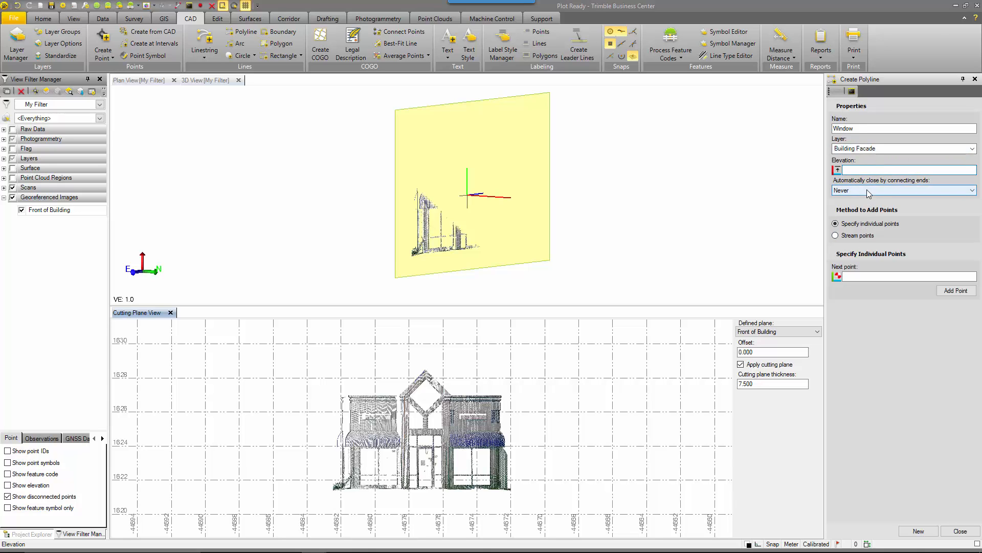
{"action": "left_click", "coordinate": [881, 277]}
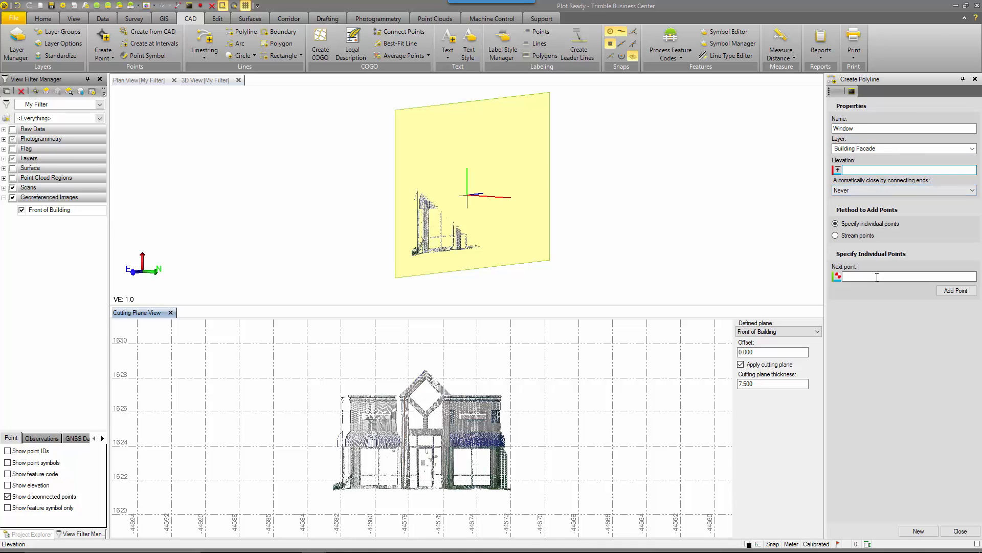
Trace the upper-left pane of the large window right of the door as a polyline about 1.04 m by 1.55 m, using ortho mode for the closing side.
{"action": "scroll", "coordinate": [455, 470], "scroll_direction": "up", "scroll_amount": 8}
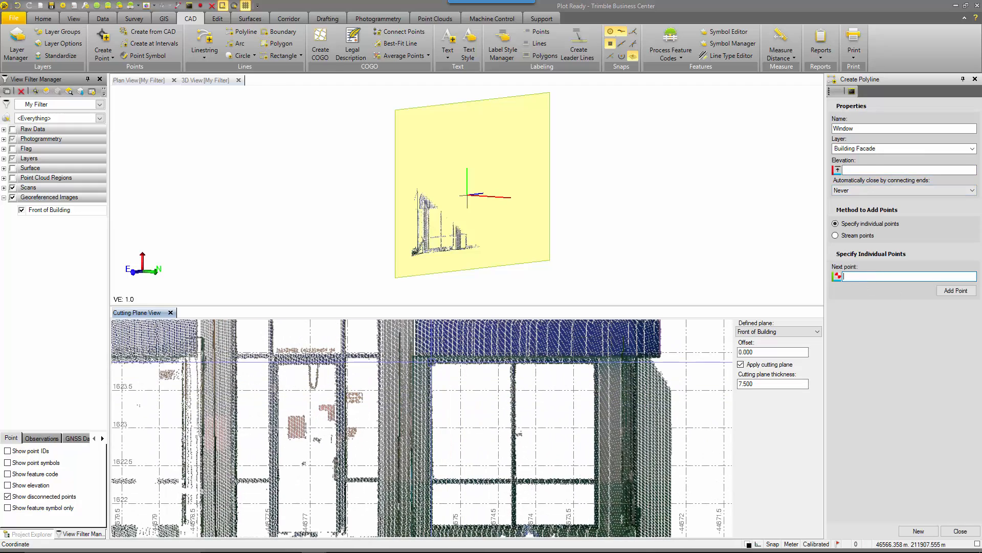
{"action": "left_click", "coordinate": [512, 362]}
{"action": "left_click", "coordinate": [512, 478]}
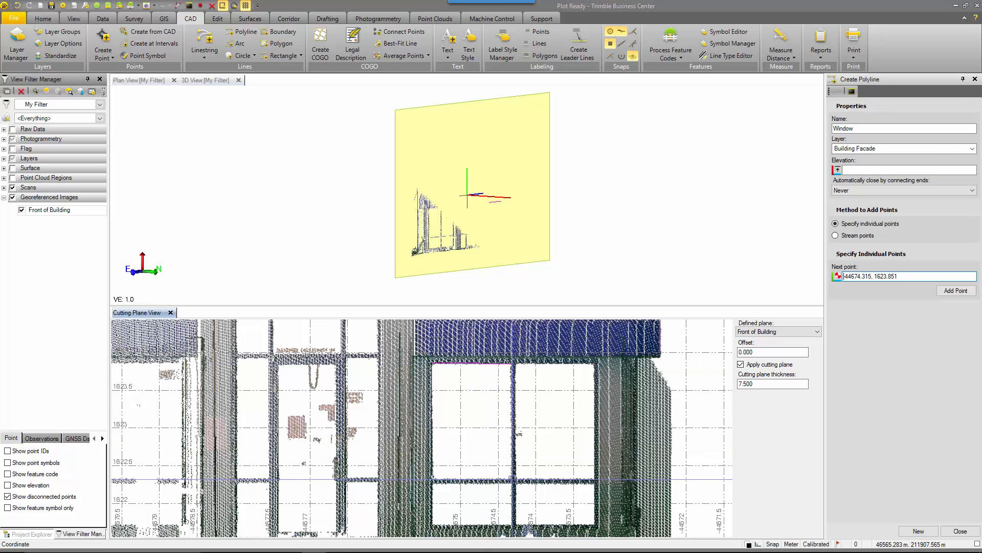
{"action": "left_click", "coordinate": [432, 480]}
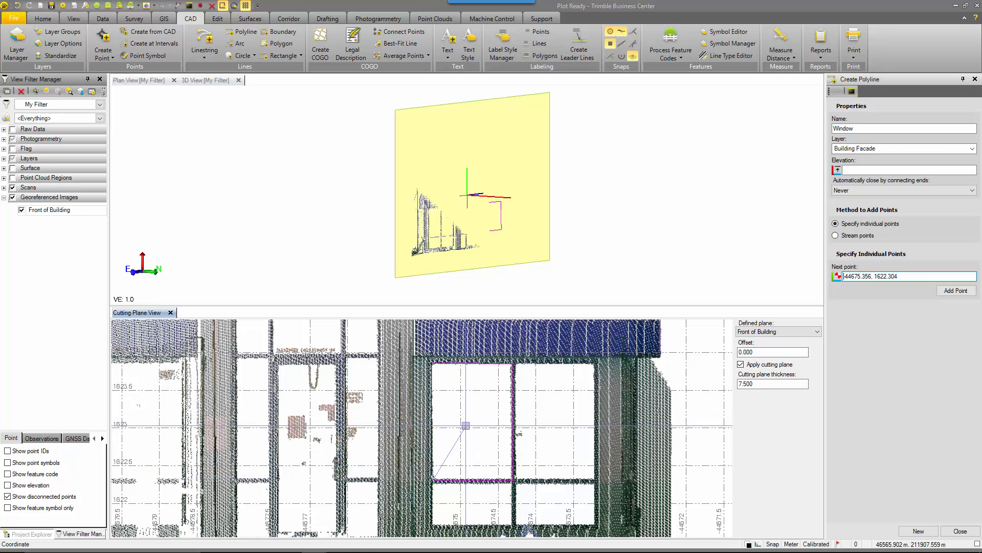
{"action": "left_click", "coordinate": [759, 545]}
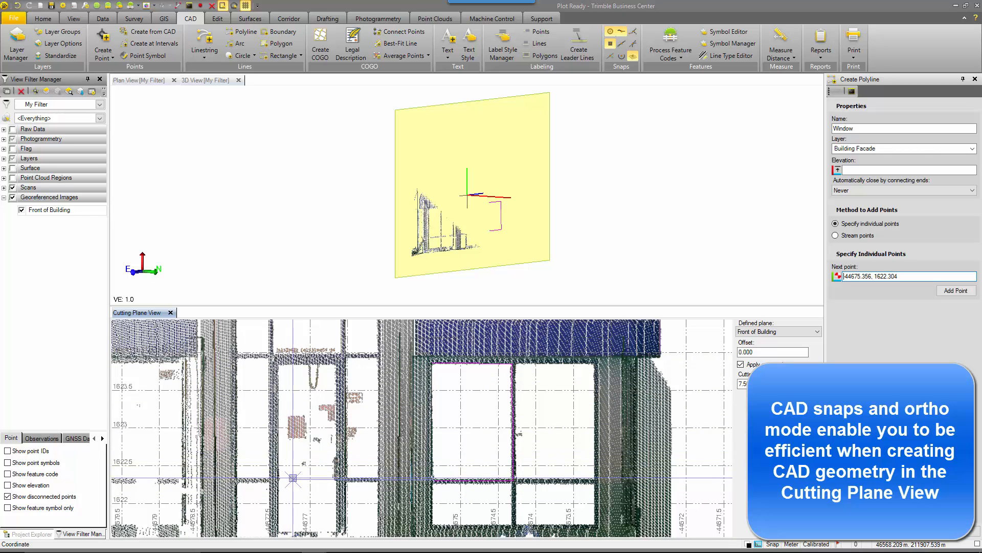
{"action": "left_click", "coordinate": [436, 372]}
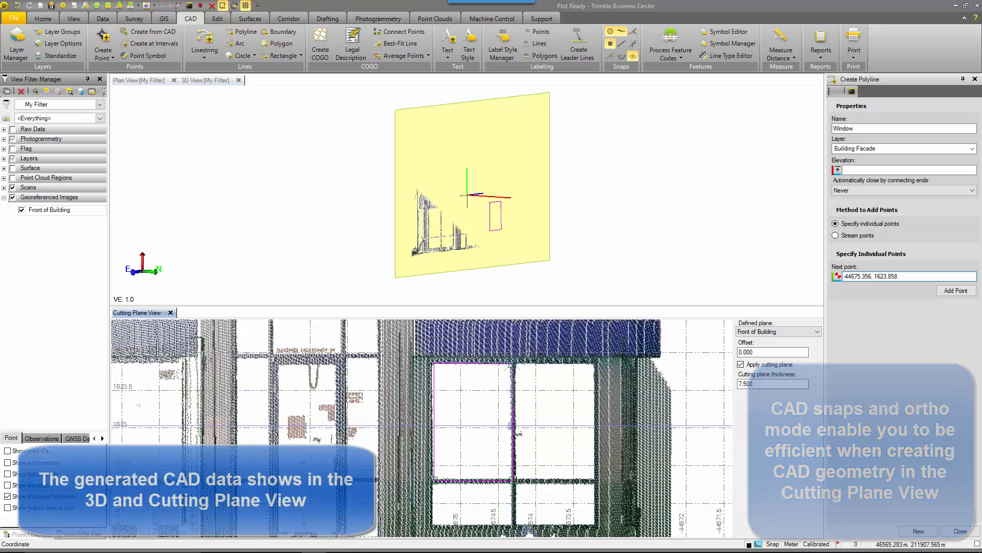
{"action": "key", "text": "Escape"}
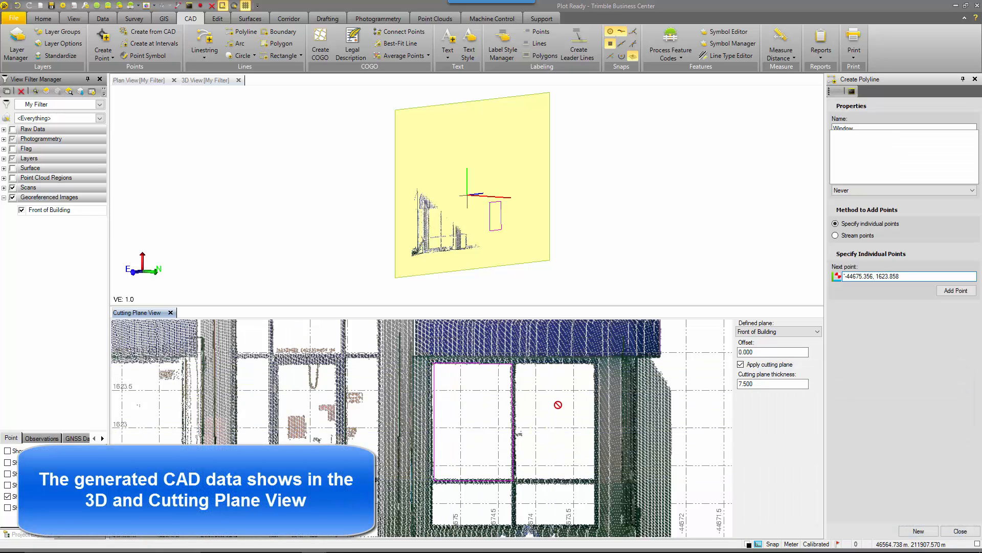
{"action": "scroll", "coordinate": [543, 415], "scroll_direction": "down", "scroll_amount": 1}
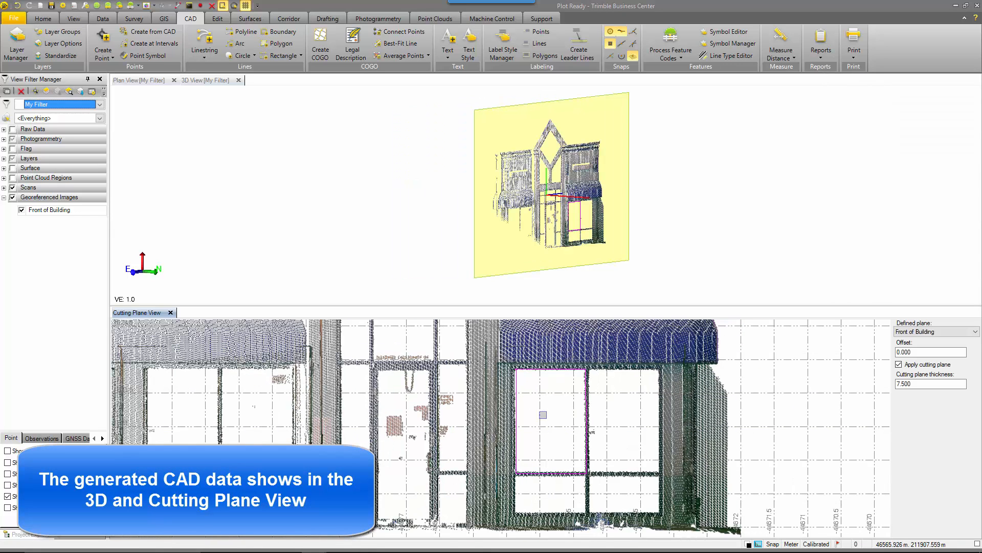
Find Front of Building.tiff among the imported files and examine its file information, pixel size, transparency settings and corner coordinates.
{"action": "left_click", "coordinate": [22, 210]}
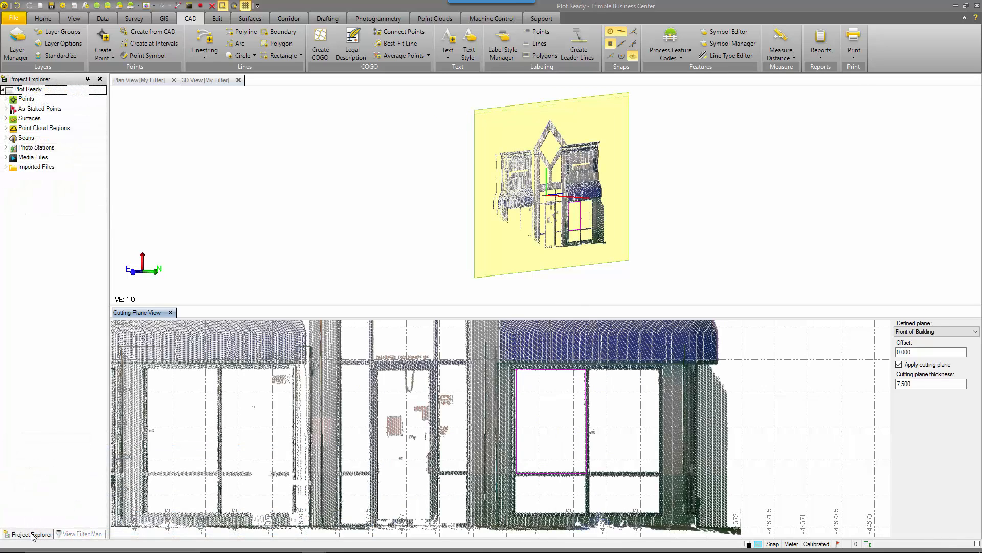
{"action": "left_click", "coordinate": [6, 168]}
{"action": "left_click", "coordinate": [44, 206]}
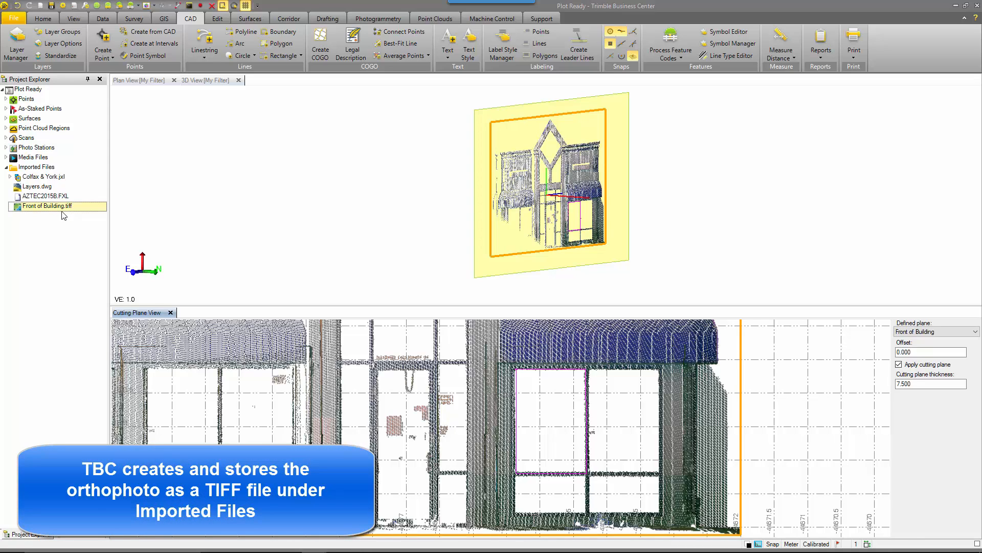
{"action": "right_click", "coordinate": [67, 210]}
{"action": "left_click", "coordinate": [82, 253]}
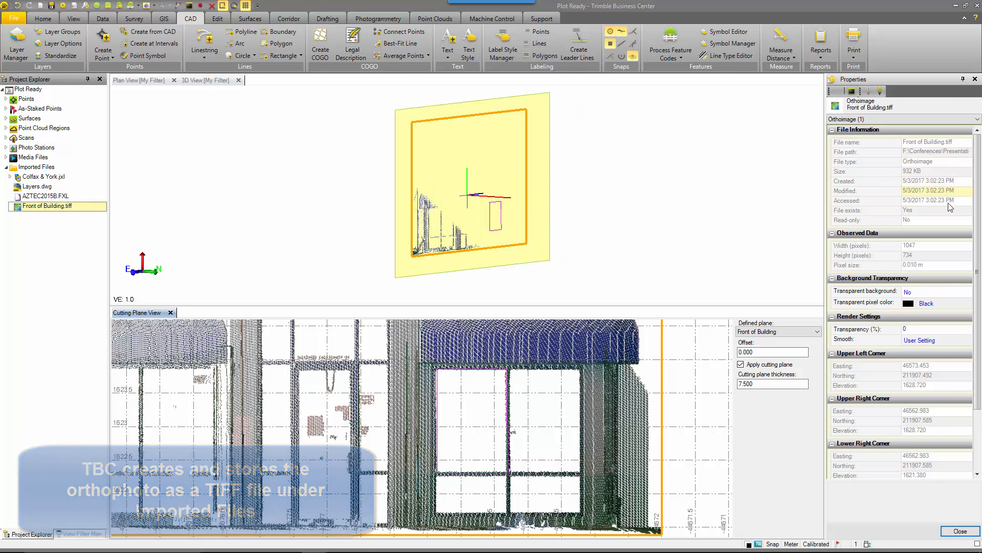
{"action": "scroll", "coordinate": [949, 327], "scroll_direction": "down", "scroll_amount": 2}
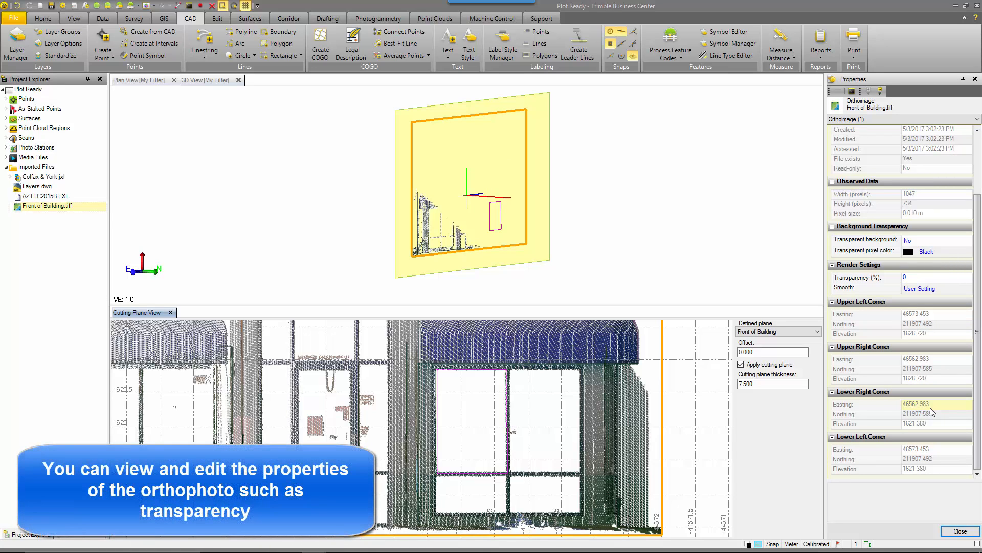
{"action": "scroll", "coordinate": [941, 358], "scroll_direction": "up", "scroll_amount": 2}
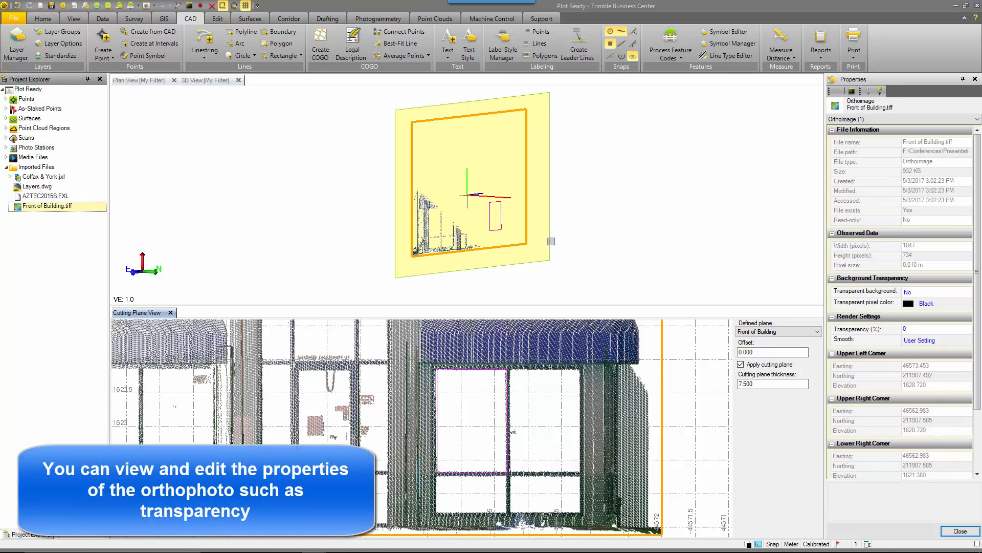
Export the selected Front of Building orthophoto with the DWG exporter, saving it as Plot Ready.dwg in the Plot Ready folder.
{"action": "left_click", "coordinate": [43, 18]}
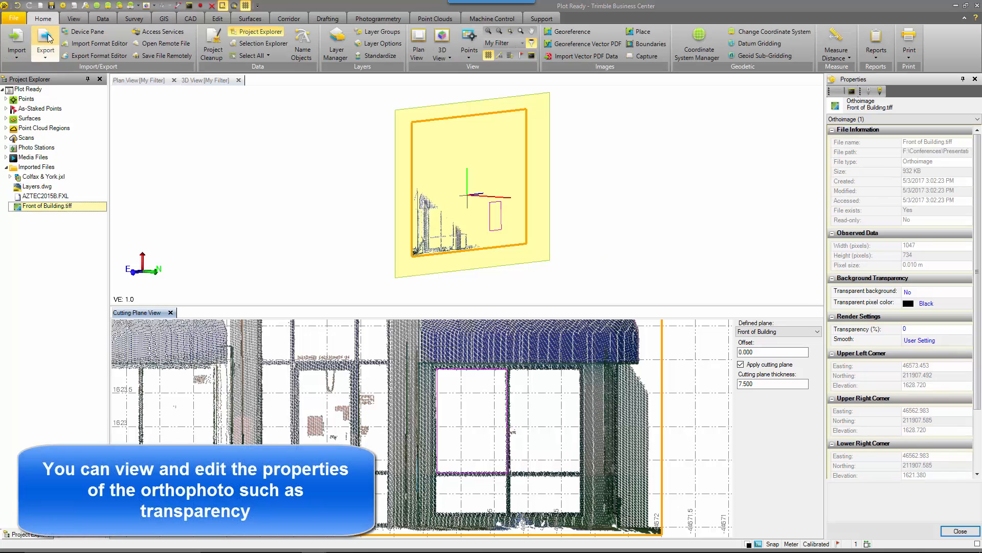
{"action": "left_click", "coordinate": [48, 38]}
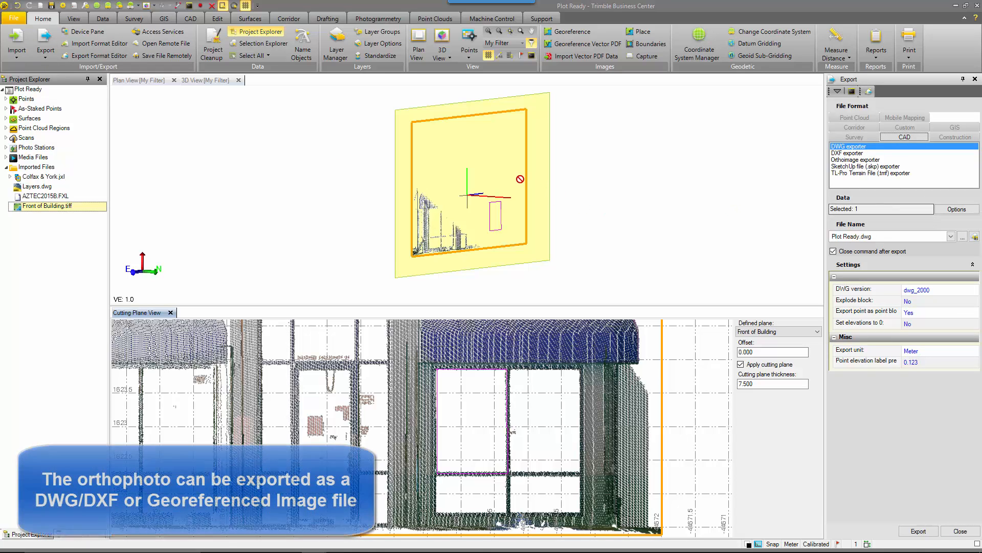
{"action": "left_click", "coordinate": [962, 239]}
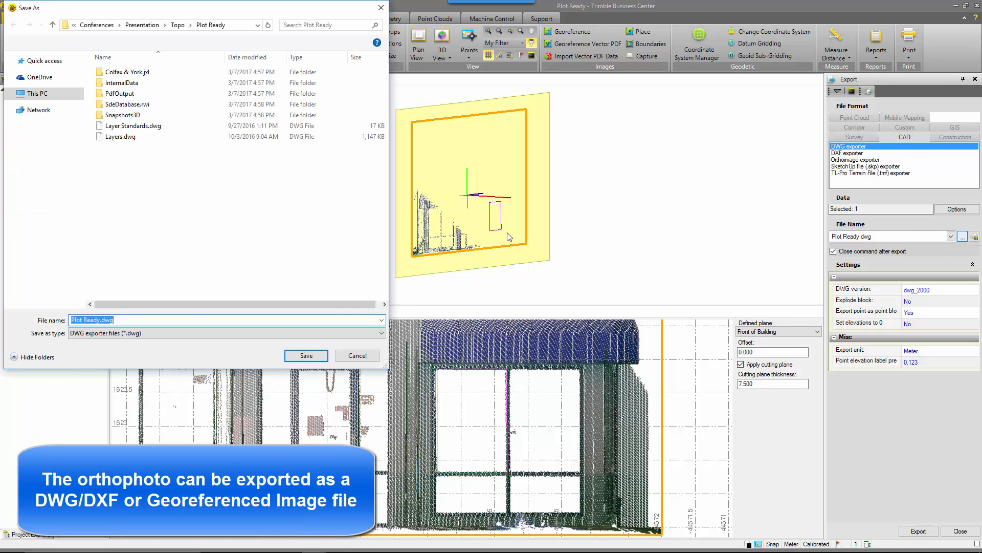
{"action": "left_click", "coordinate": [305, 355]}
{"action": "left_click", "coordinate": [919, 531]}
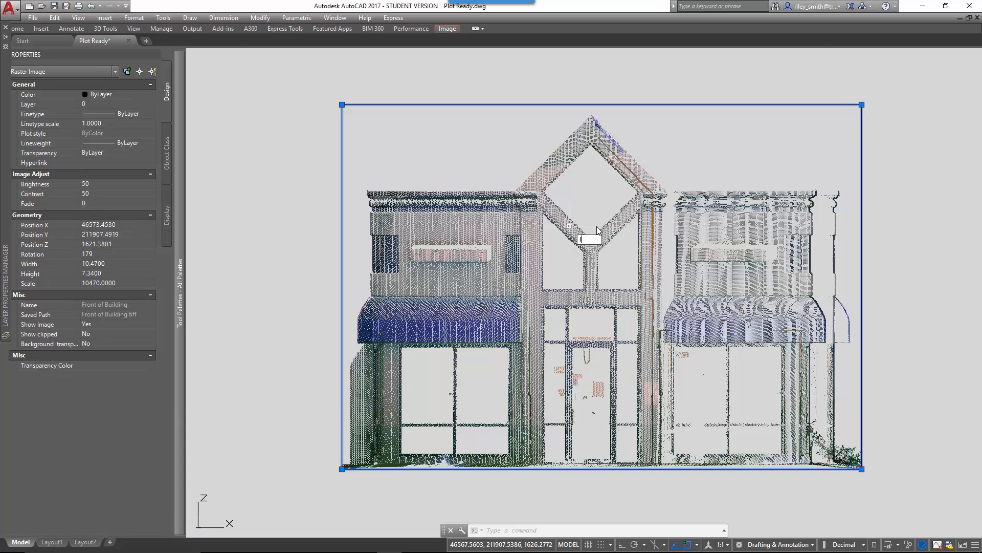
In AutoCAD, trace the diamond-shaped opening in the facade image's central gable with connected Line segments through its four corners.
{"action": "key", "text": "Return"}
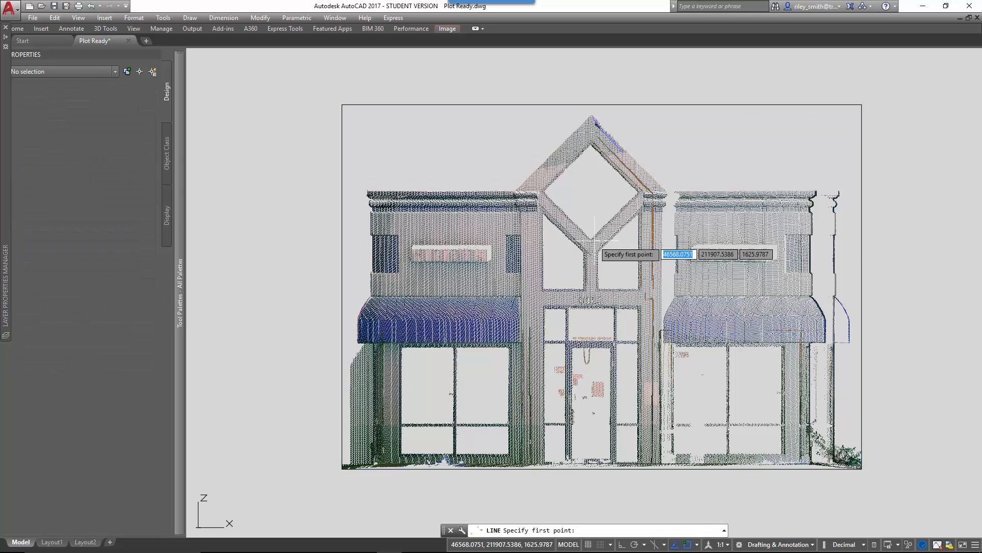
{"action": "left_click", "coordinate": [604, 203]}
{"action": "left_click", "coordinate": [545, 195]}
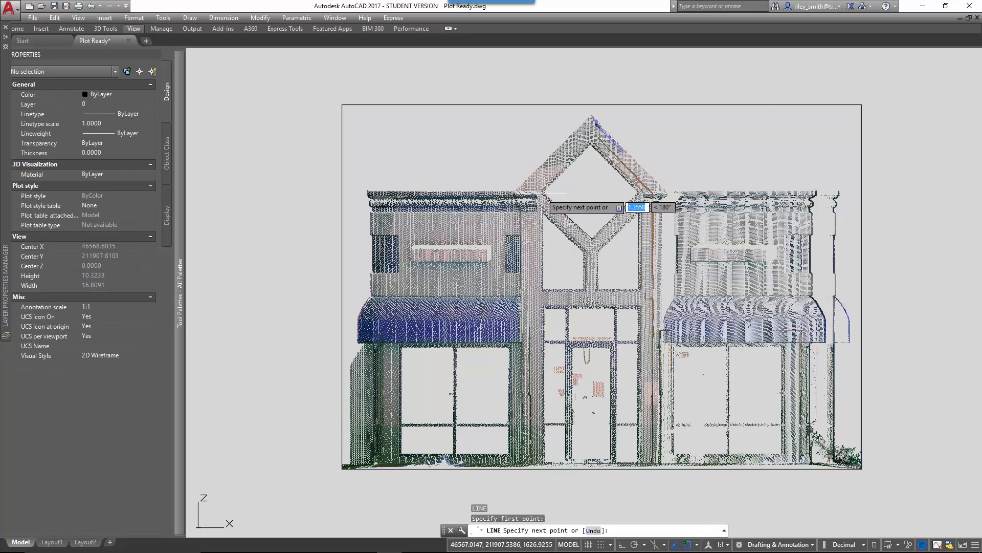
{"action": "left_click", "coordinate": [592, 146]}
{"action": "left_click", "coordinate": [633, 194]}
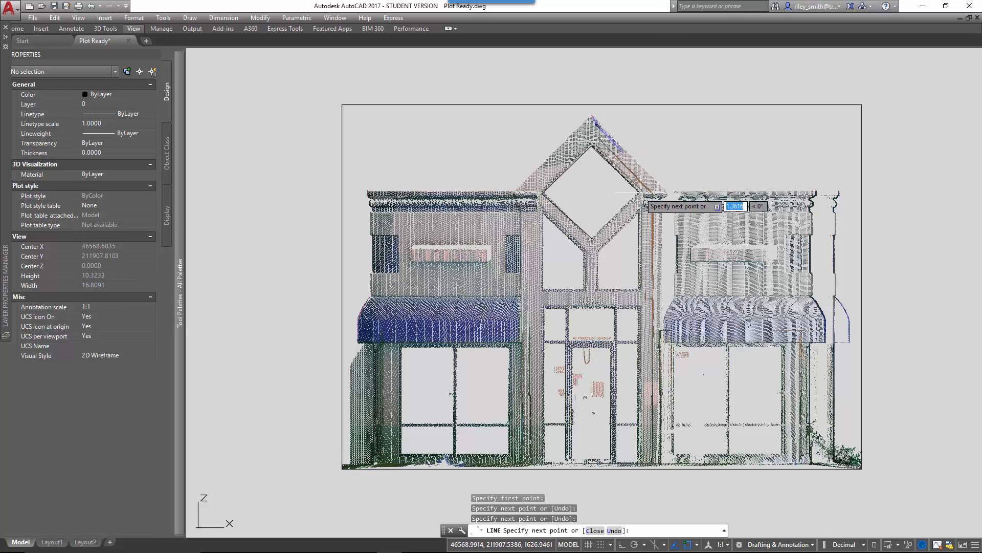
{"action": "left_click", "coordinate": [593, 237]}
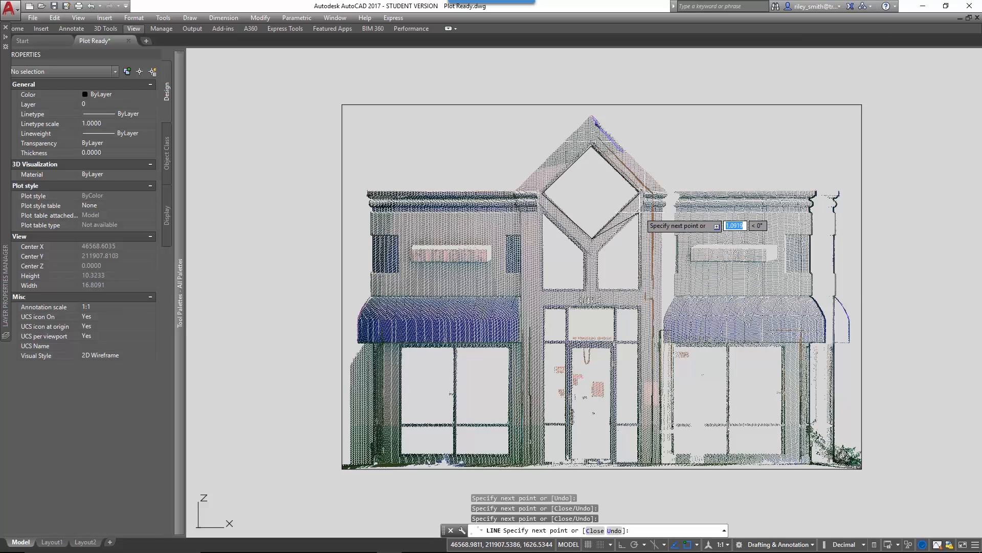
{"action": "key", "text": "Escape"}
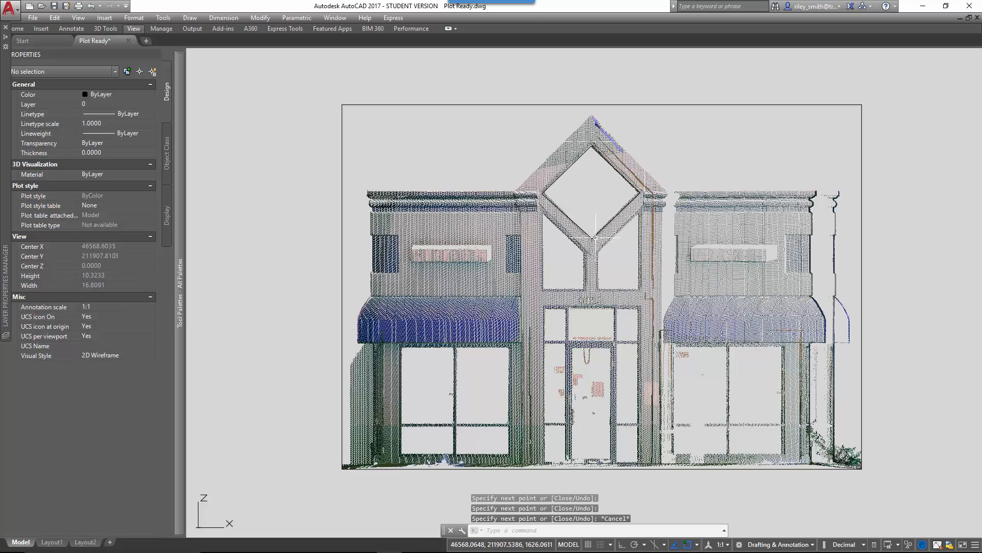